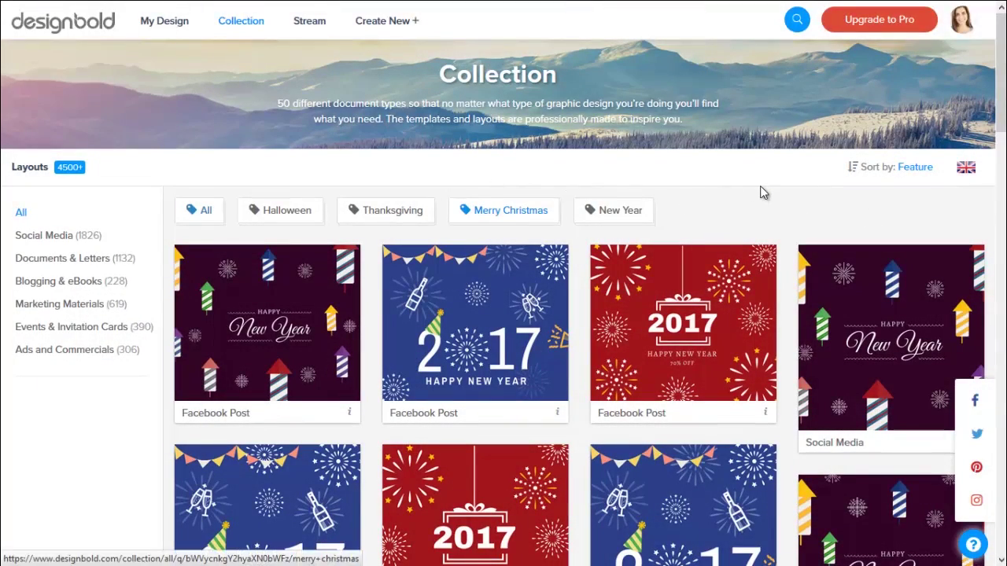
Scroll through the 189 Merry Christmas layouts and back up to the top.
scroll(783, 224, down, 2)
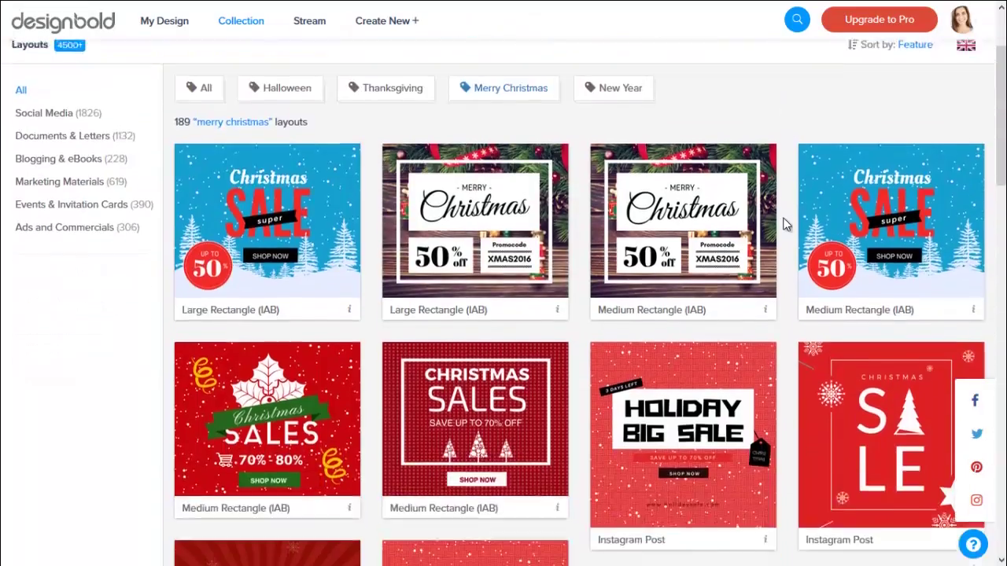
scroll(783, 224, down, 8)
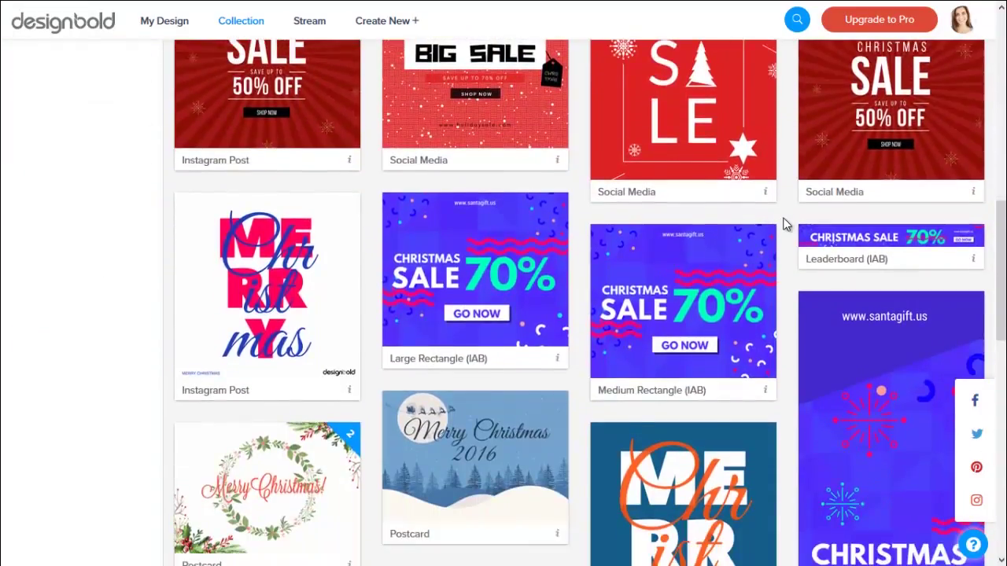
scroll(782, 225, down, 5)
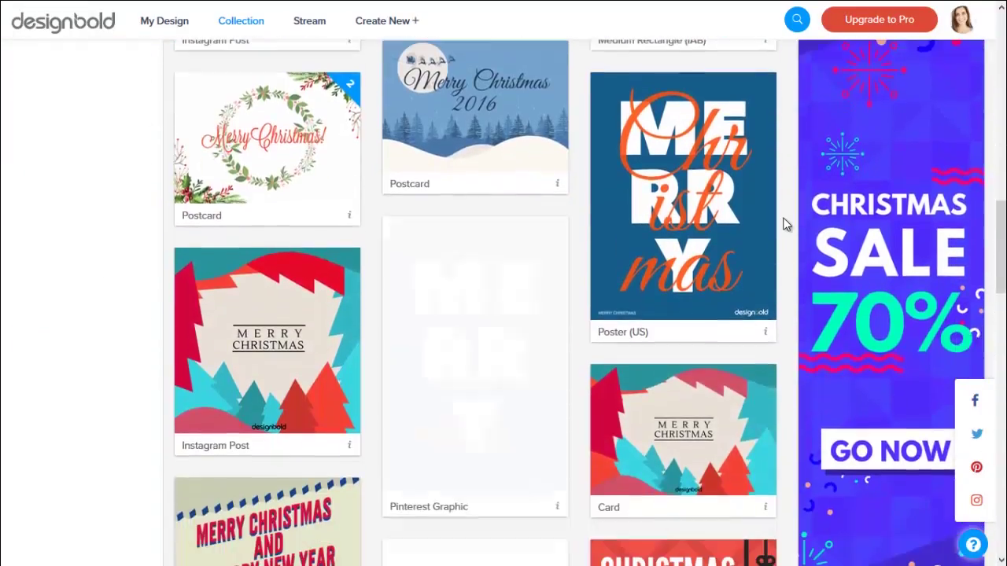
scroll(783, 224, down, 1)
scroll(782, 224, up, 5)
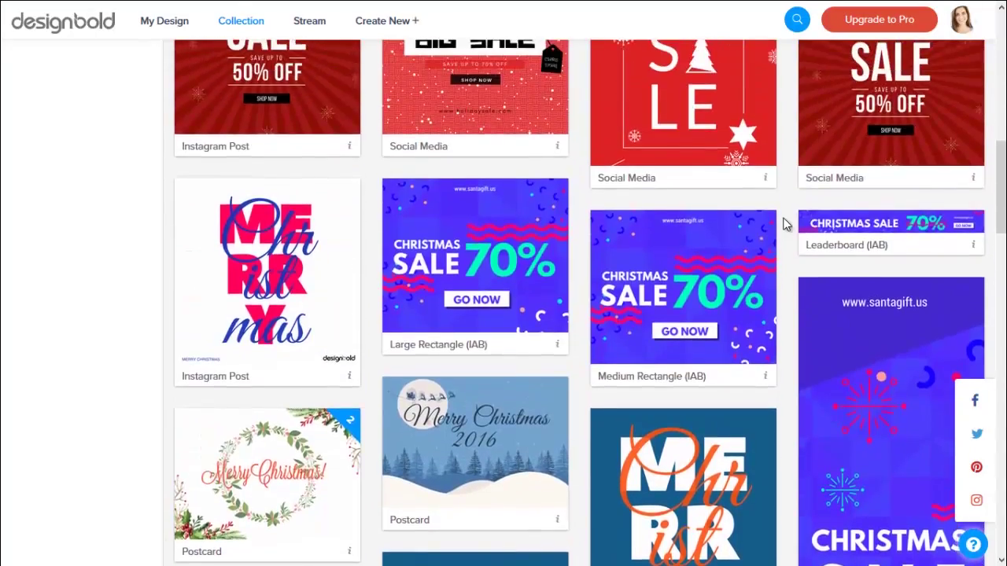
scroll(783, 224, up, 8)
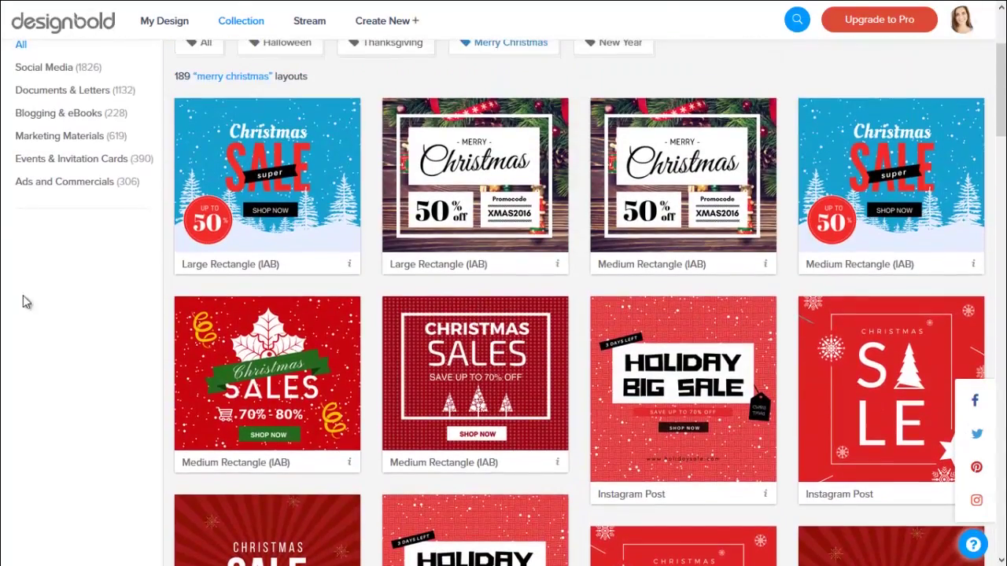
View the Christmas Sales template's details page, then return to the full 4470+ layout Collection.
click(350, 463)
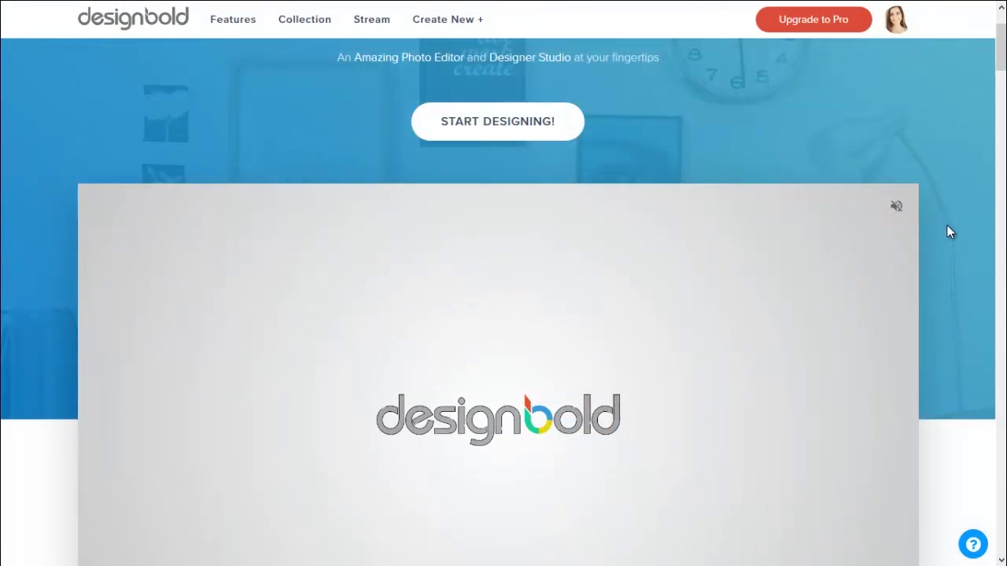
scroll(948, 225, up, 2)
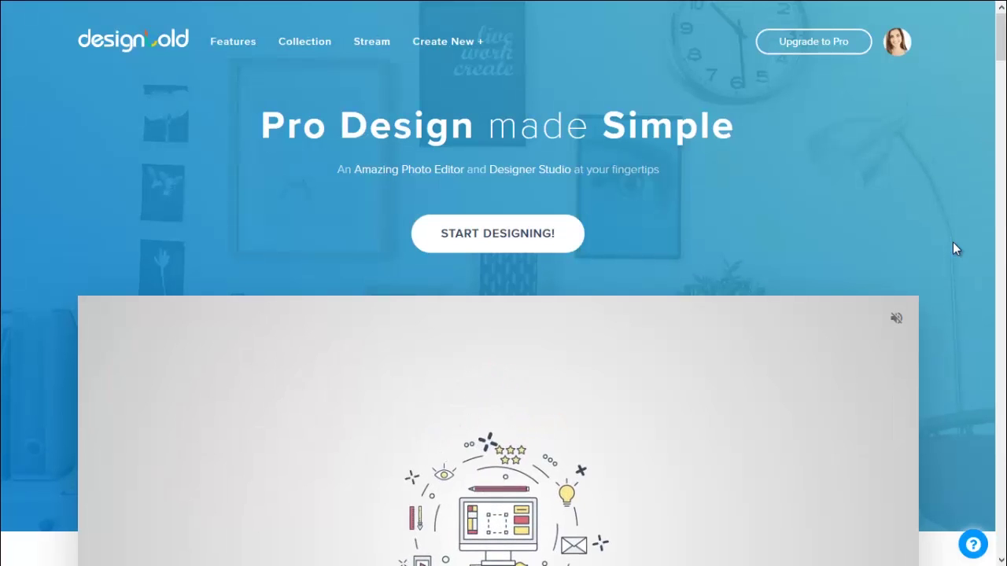
click(314, 47)
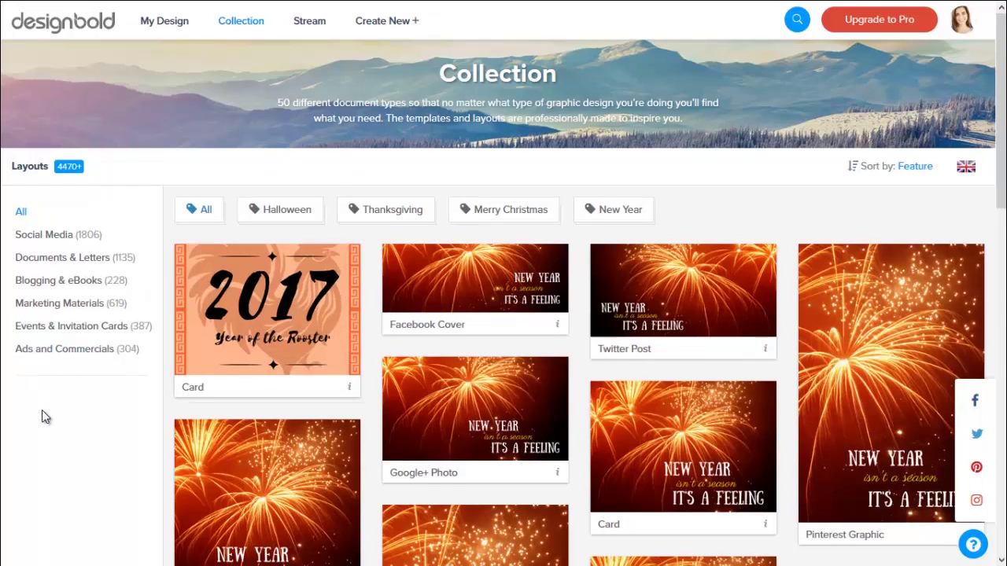
Browse the Collection grid, then expand Events & Invitation Cards (387) to show its Invitation, Card and Postcard subtypes.
scroll(41, 410, down, 2)
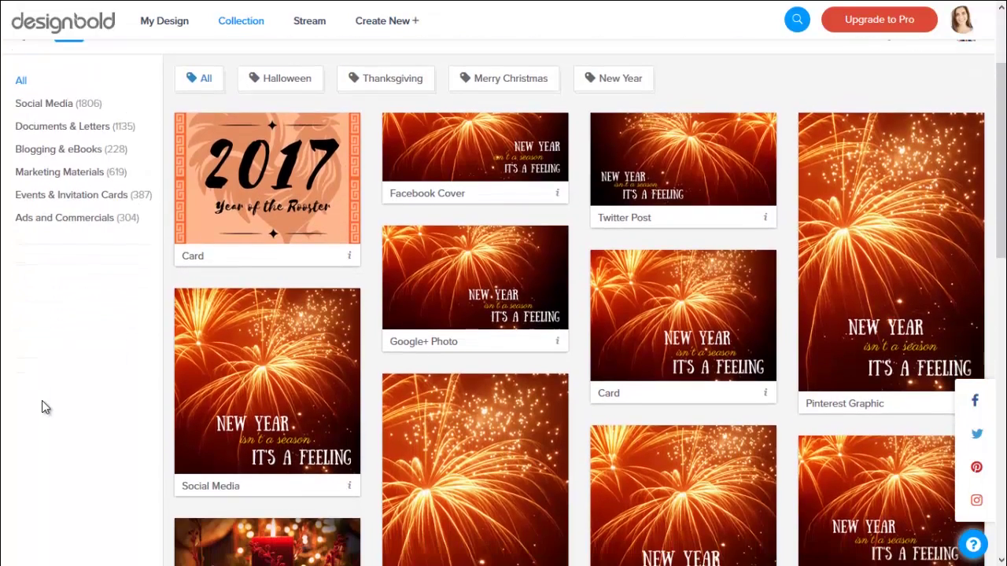
scroll(44, 405, down, 3)
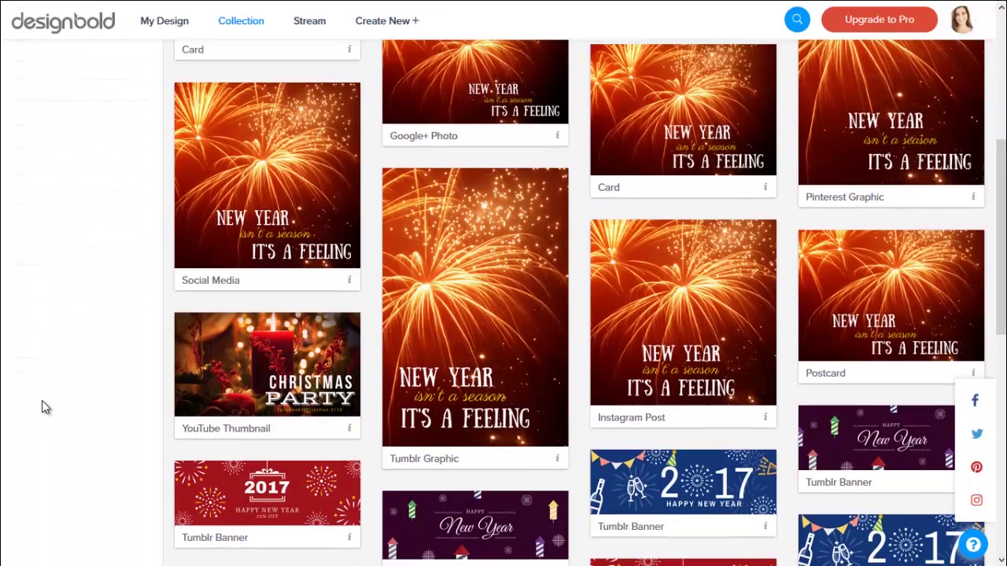
scroll(42, 402, down, 2)
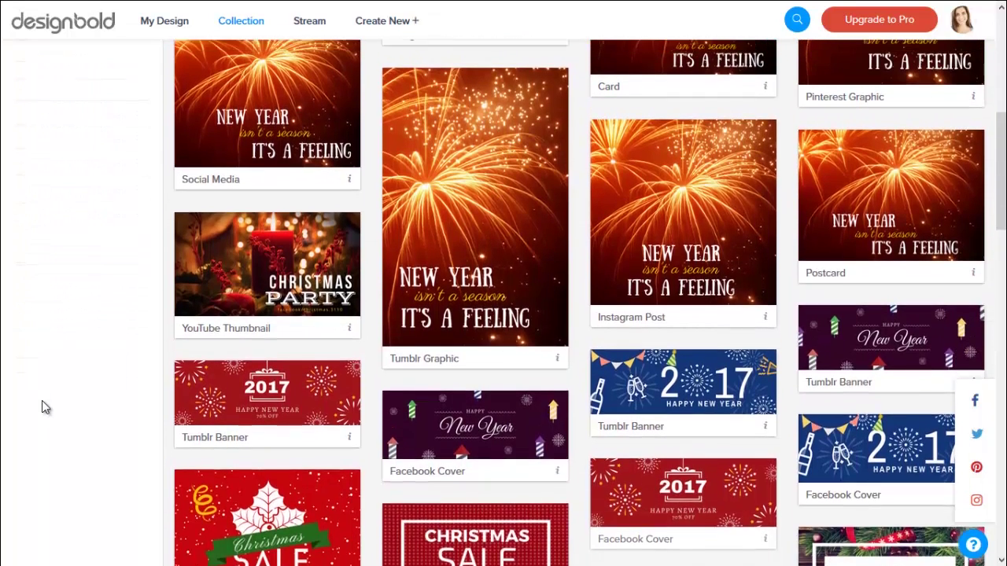
scroll(43, 406, up, 5)
scroll(43, 406, up, 1)
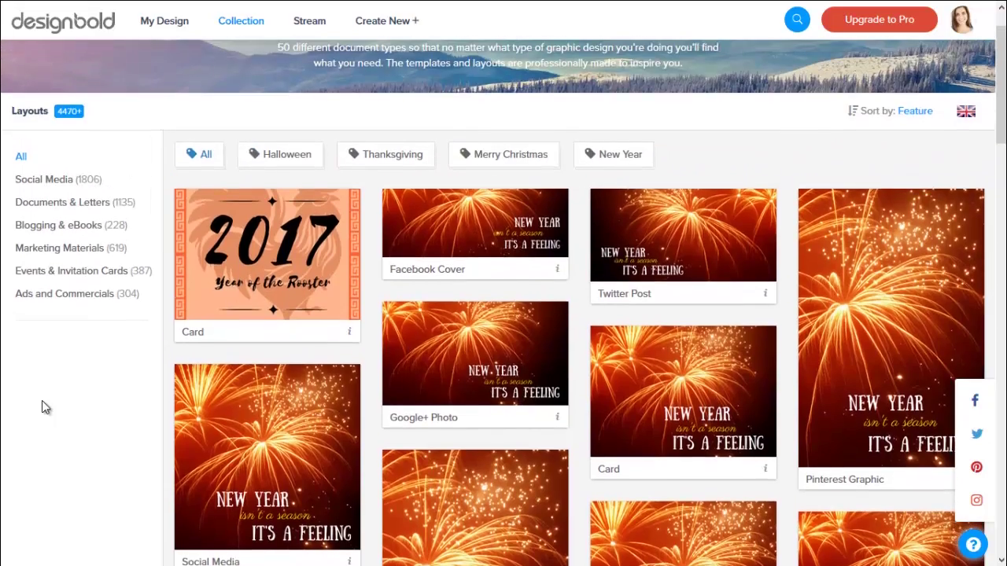
scroll(42, 403, down, 5)
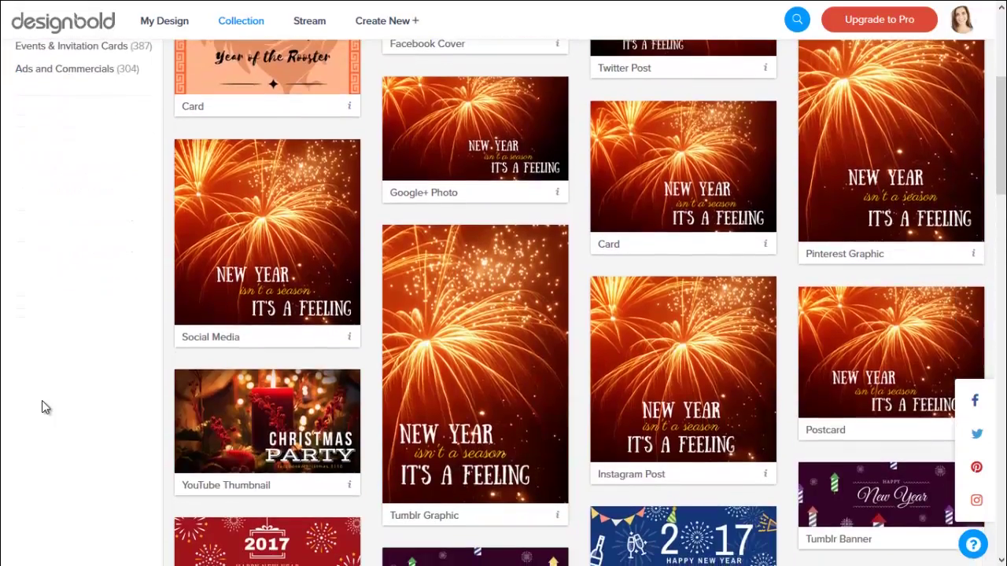
scroll(43, 403, down, 5)
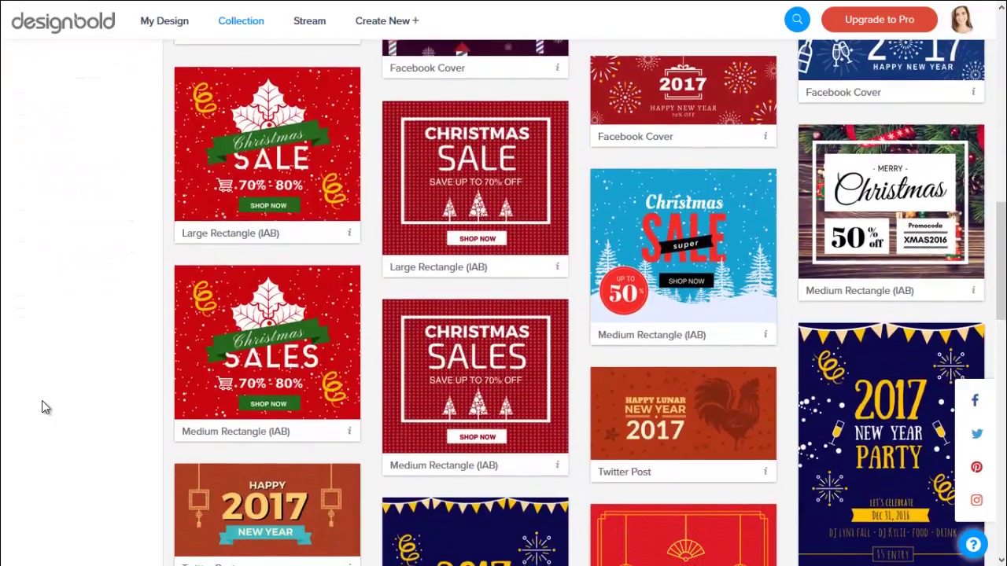
scroll(45, 407, down, 2)
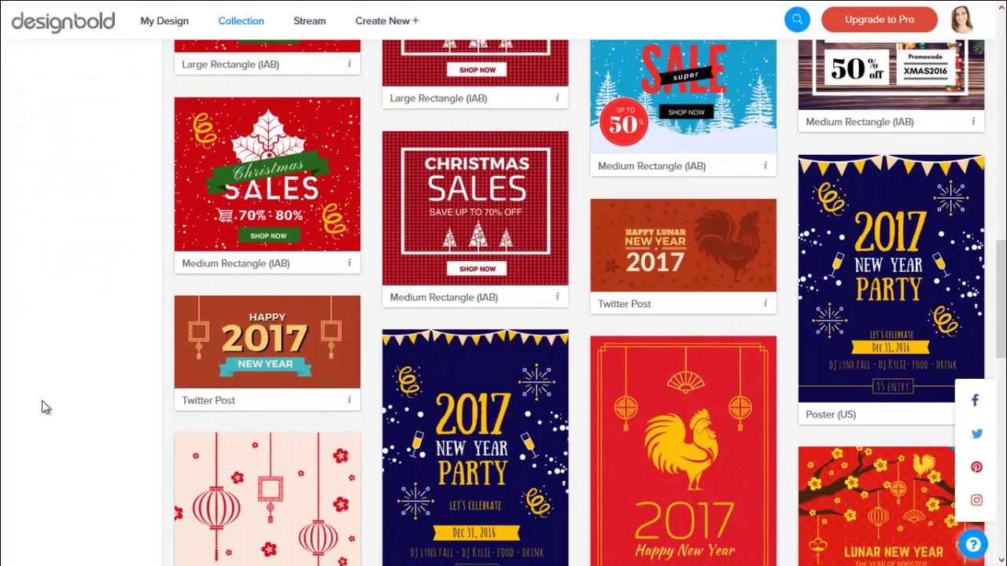
scroll(45, 406, up, 7)
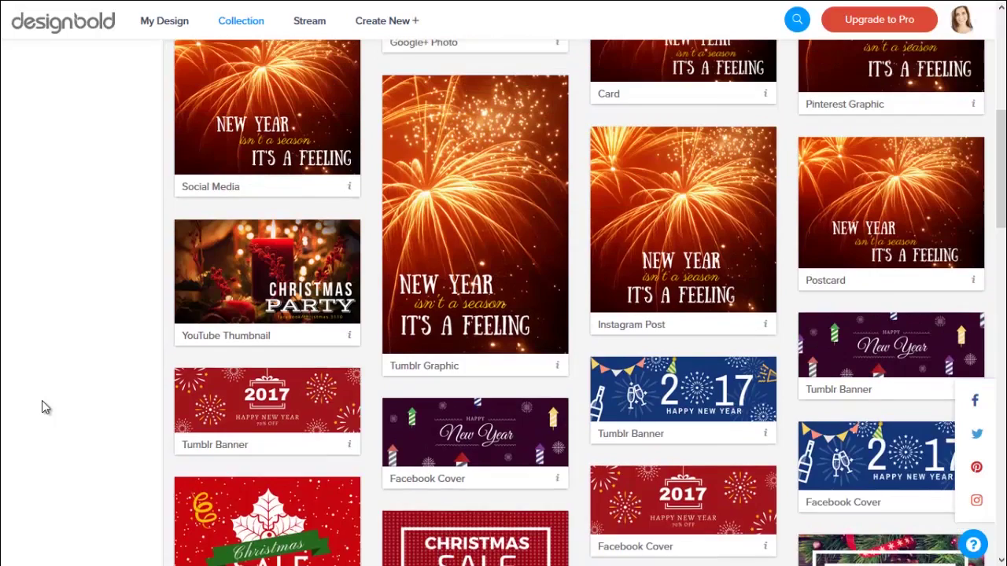
scroll(44, 406, up, 5)
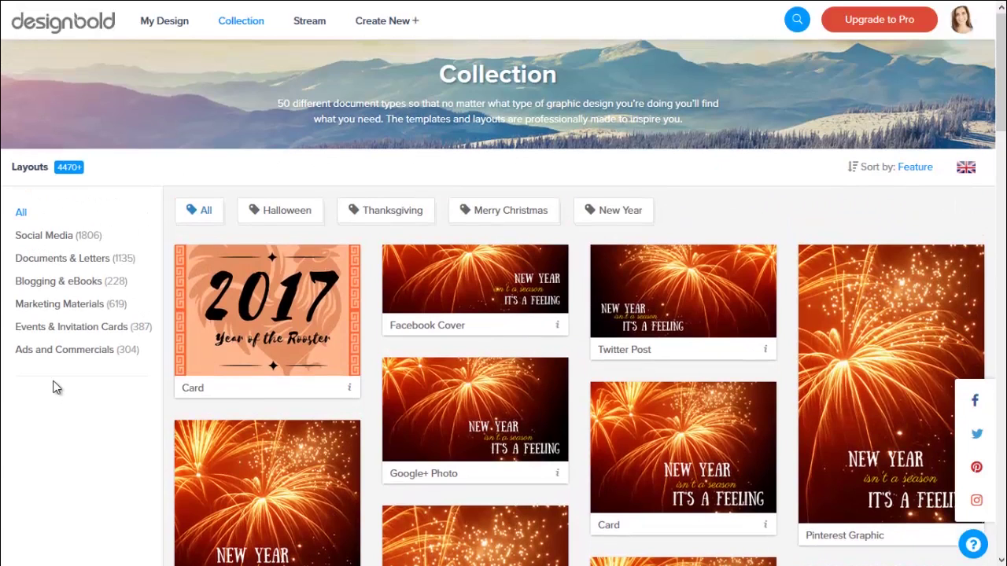
click(66, 331)
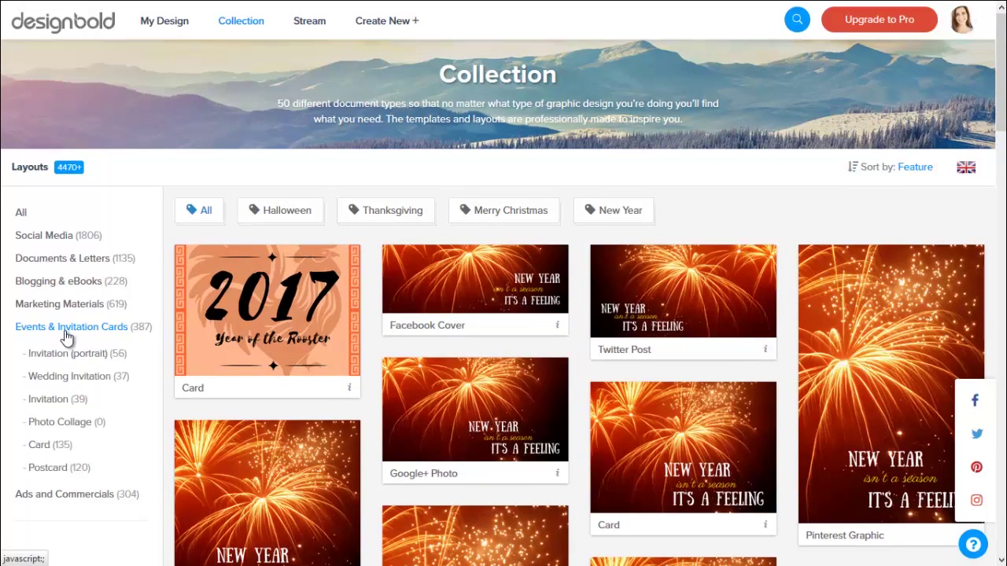
Filter to the 56 Invitation (portrait) templates and scroll through the party invitations.
click(72, 355)
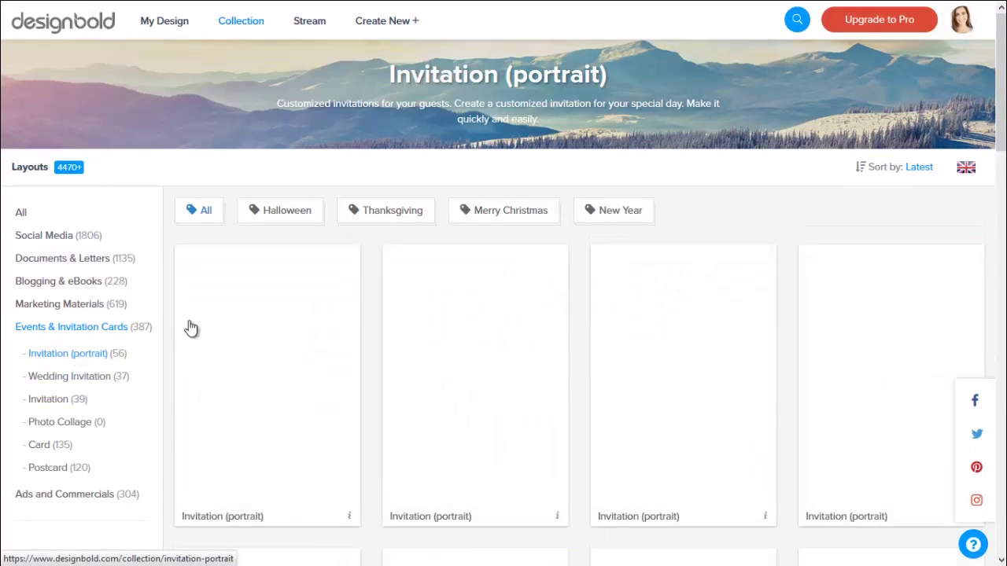
scroll(764, 228, down, 2)
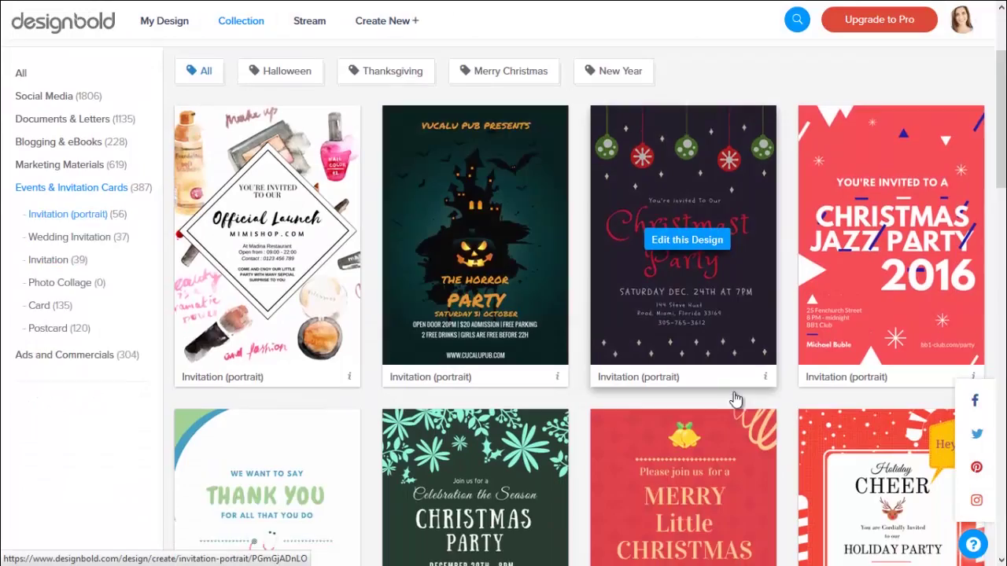
scroll(735, 401, down, 4)
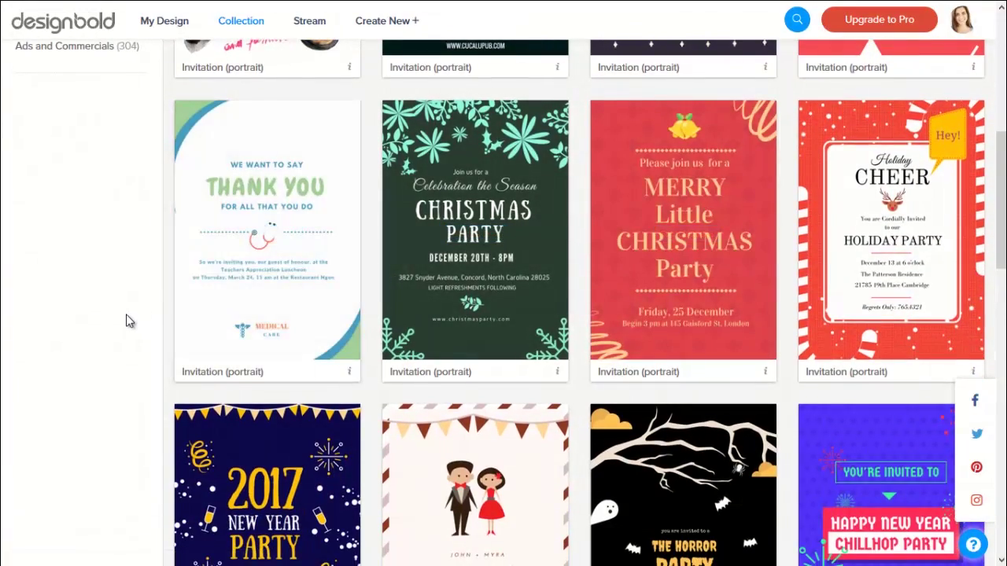
scroll(128, 318, down, 1)
scroll(126, 315, up, 5)
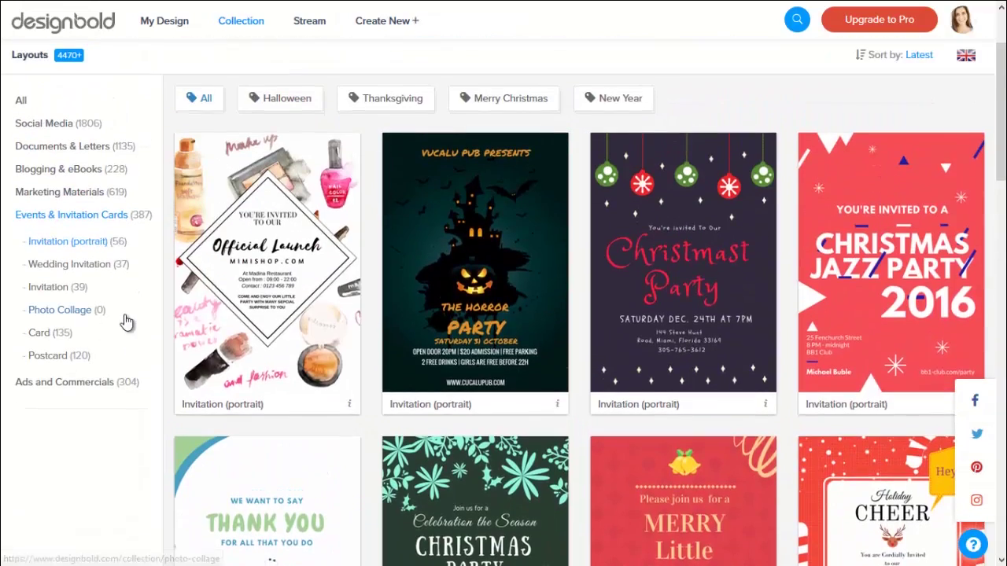
click(42, 295)
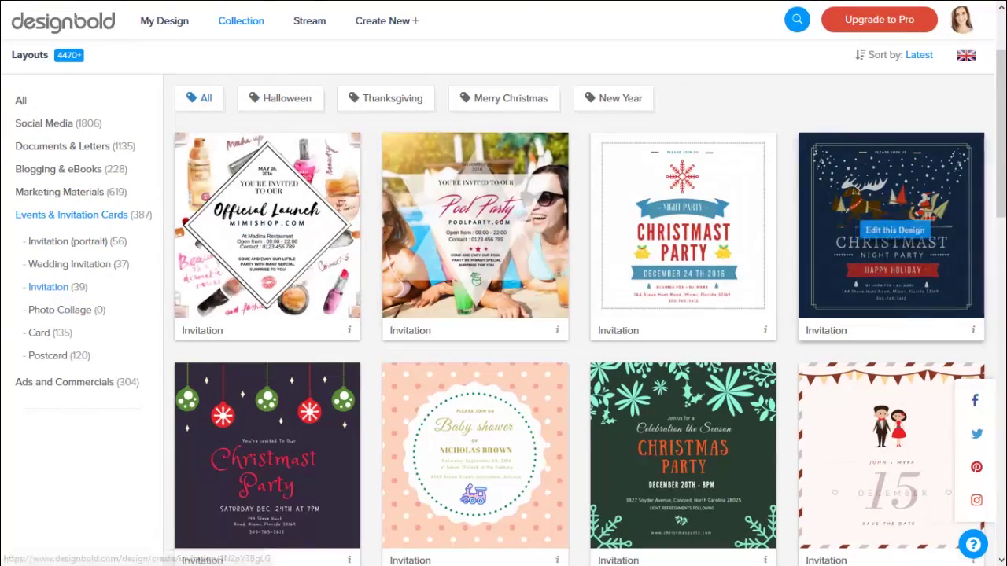
scroll(123, 319, down, 5)
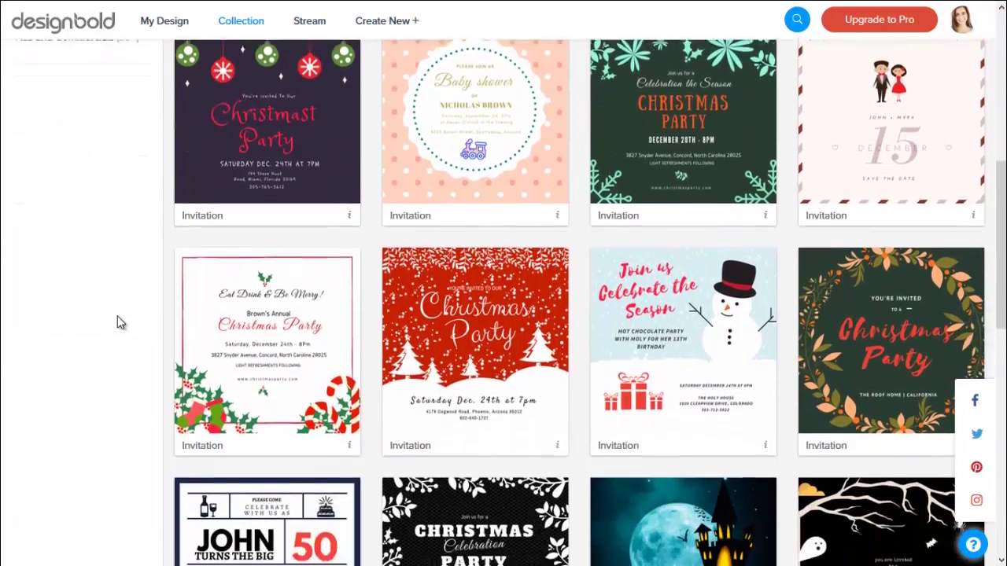
scroll(2, 331, down, 3)
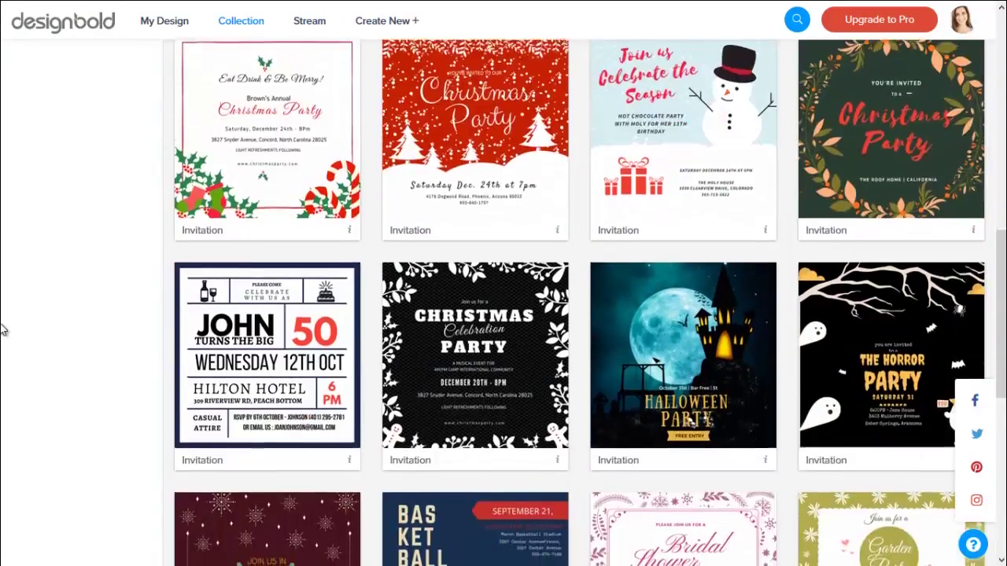
scroll(2, 330, down, 4)
scroll(375, 353, down, 3)
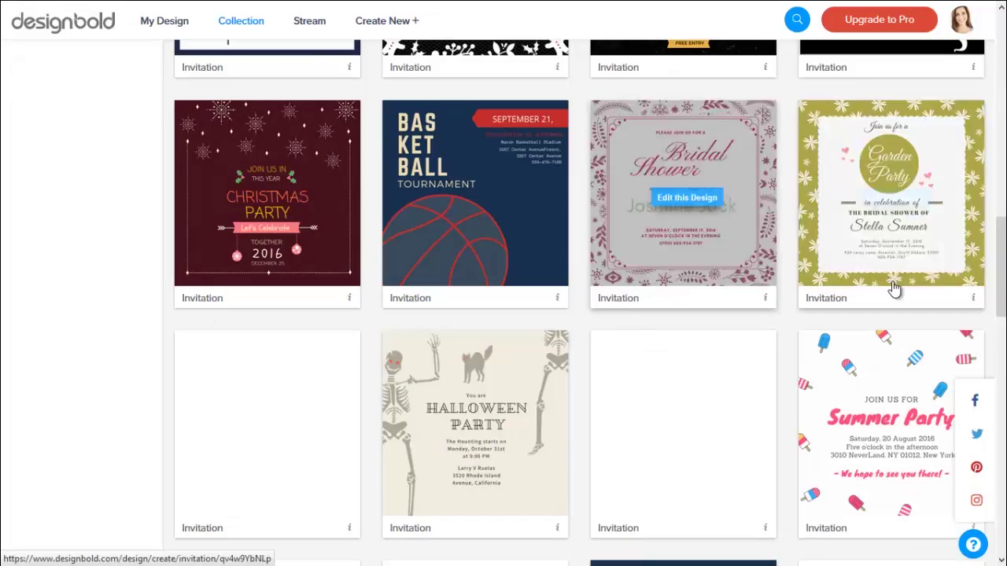
scroll(334, 310, up, 6)
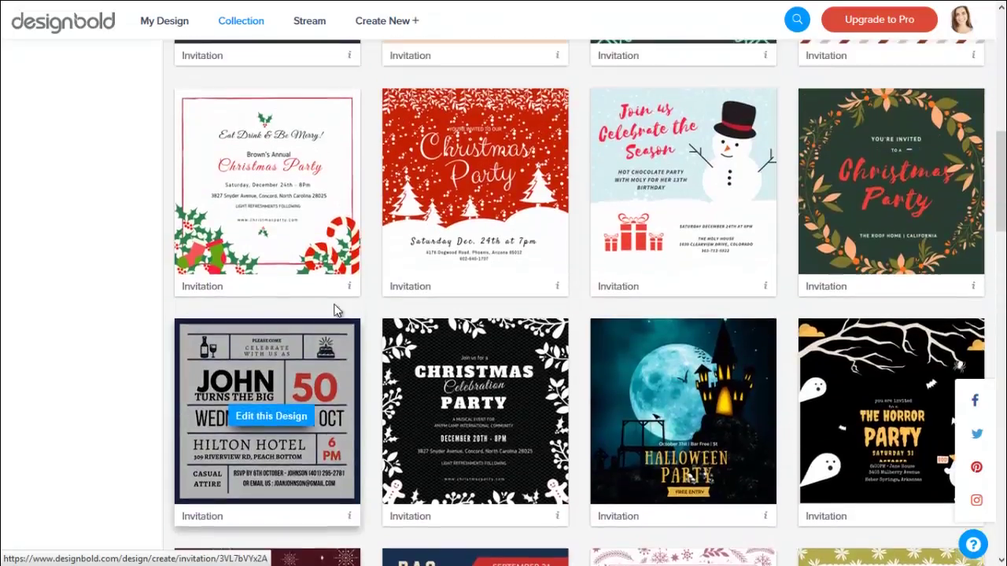
scroll(334, 311, up, 7)
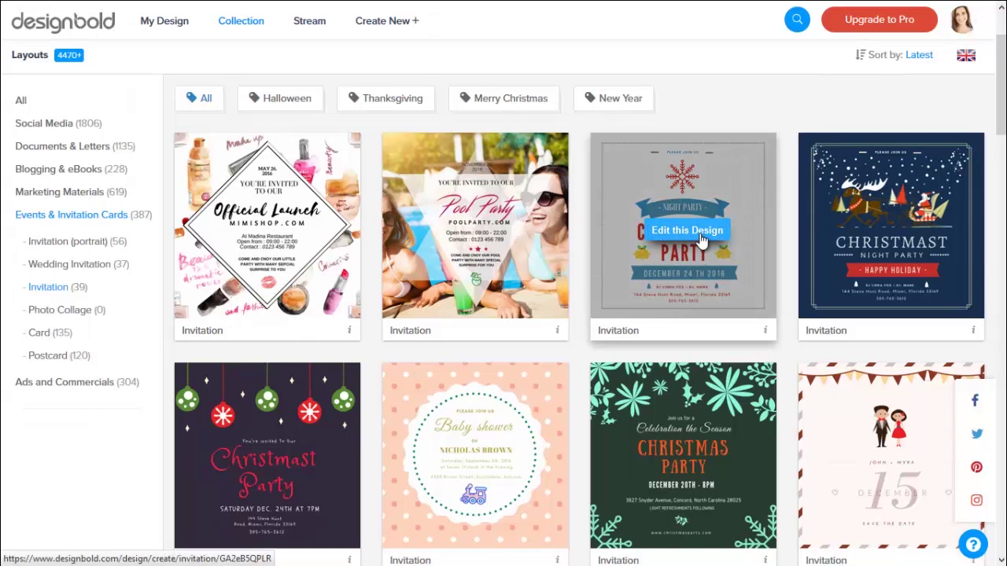
Open the Christmas night party template in the editor and change the banner to OFFICE PARTY.
click(702, 240)
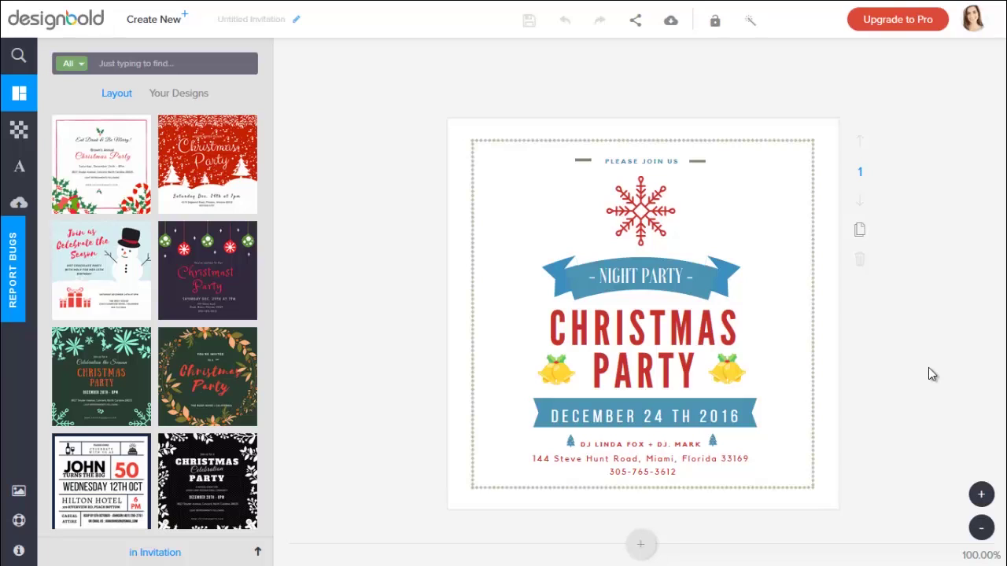
click(638, 286)
click(635, 280)
key(BackSpace)
key(BackSpace)
key(BackSpace)
key(BackSpace)
key(BackSpace)
text(OFFICE)
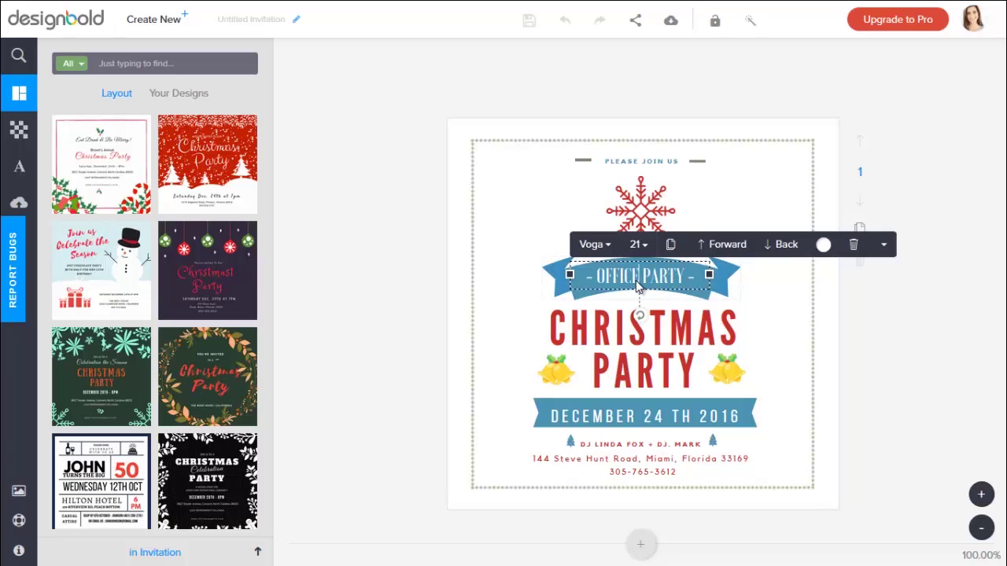
click(894, 312)
Replace PARTY in the headline with NIGHT so it reads CHRISTMAS NIGHT.
double_click(629, 376)
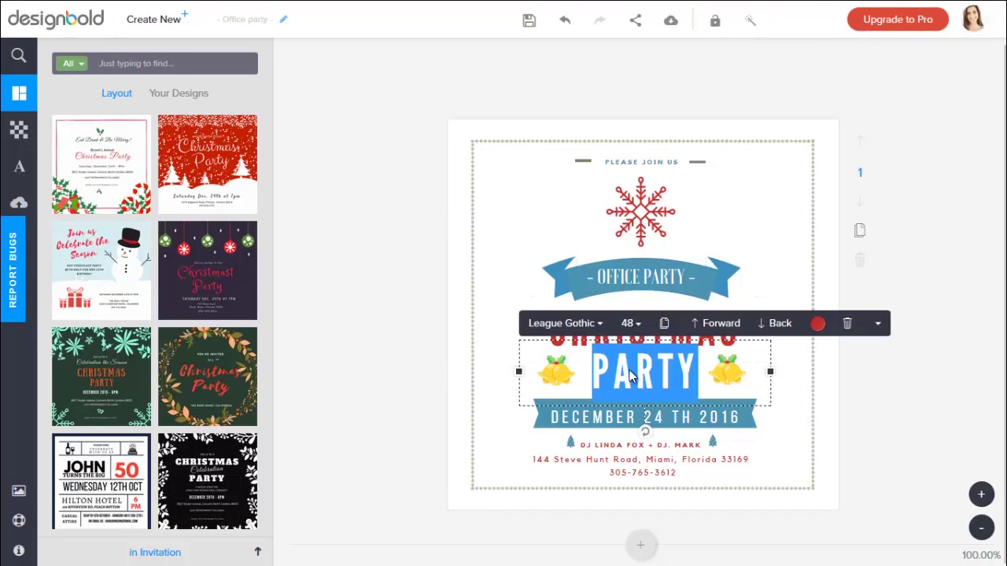
text(NIGHT)
click(887, 403)
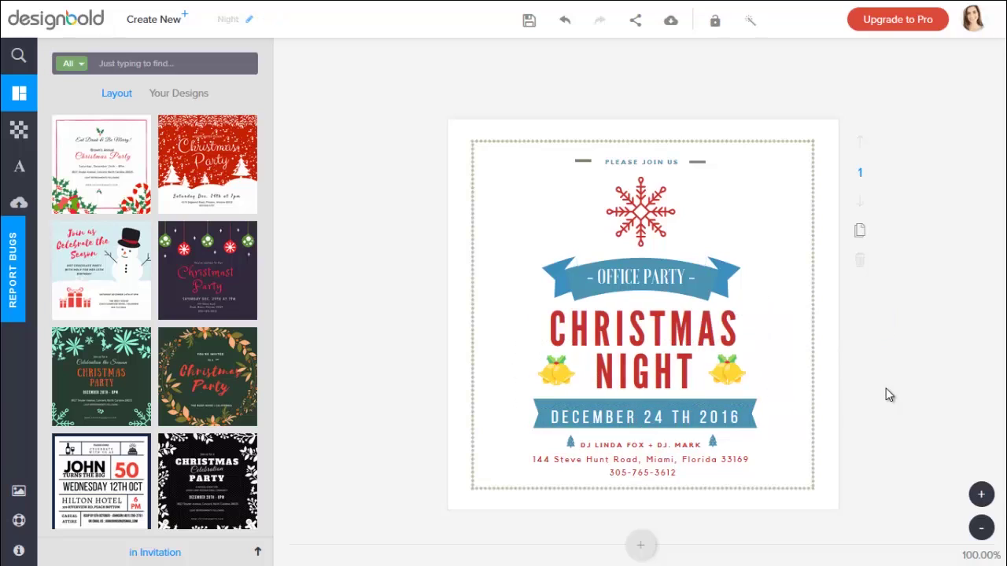
Change the date text to DECEMBER 23TH 2016.
click(665, 421)
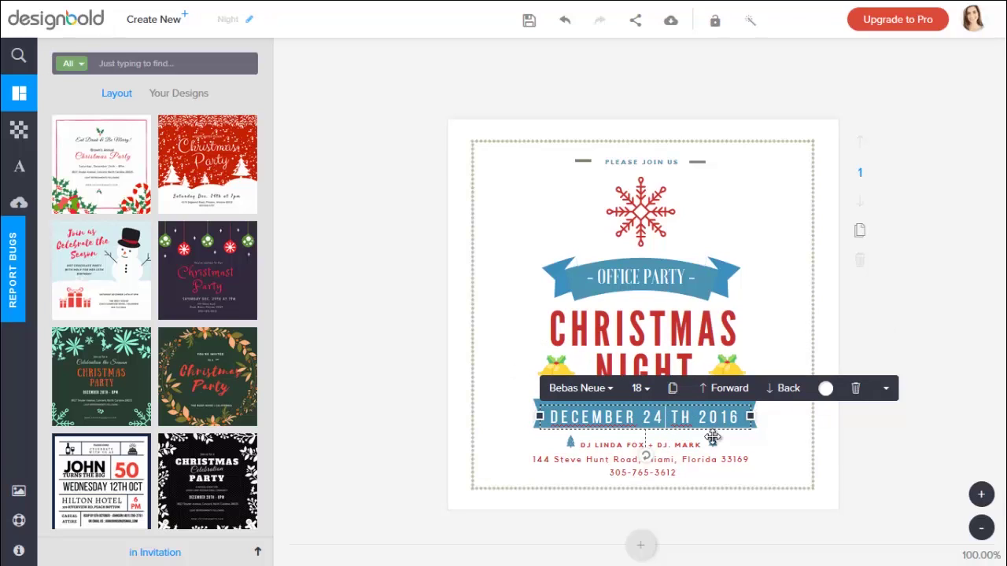
key(BackSpace)
text(3)
key(BackSpace)
click(872, 440)
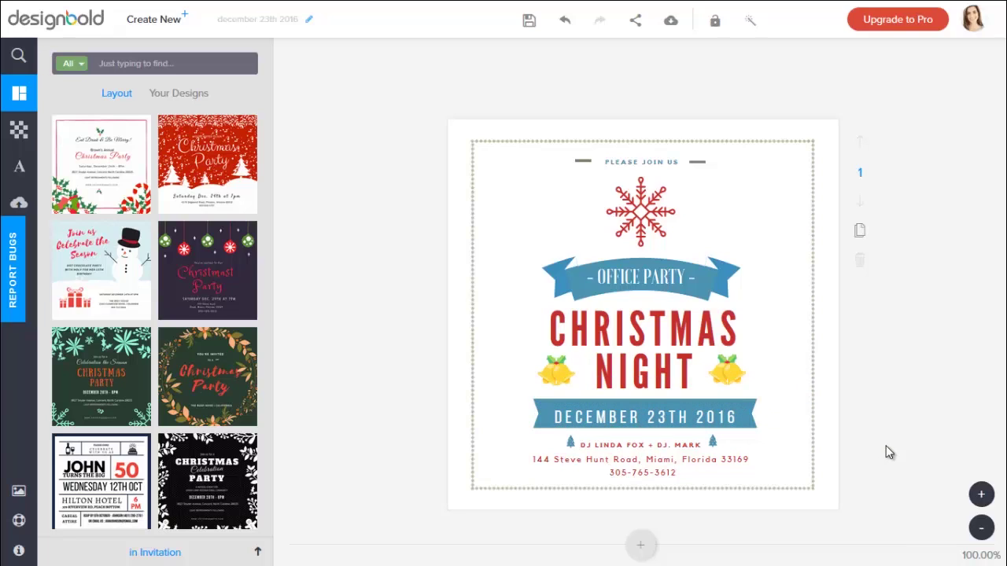
Nudge the date text slightly higher on its banner.
click(711, 419)
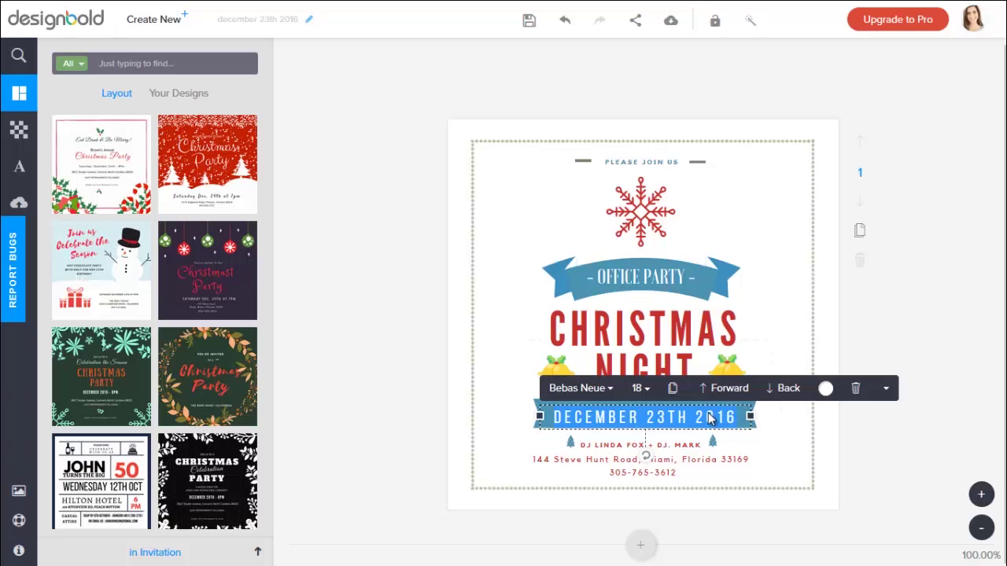
drag(705, 409, 704, 399)
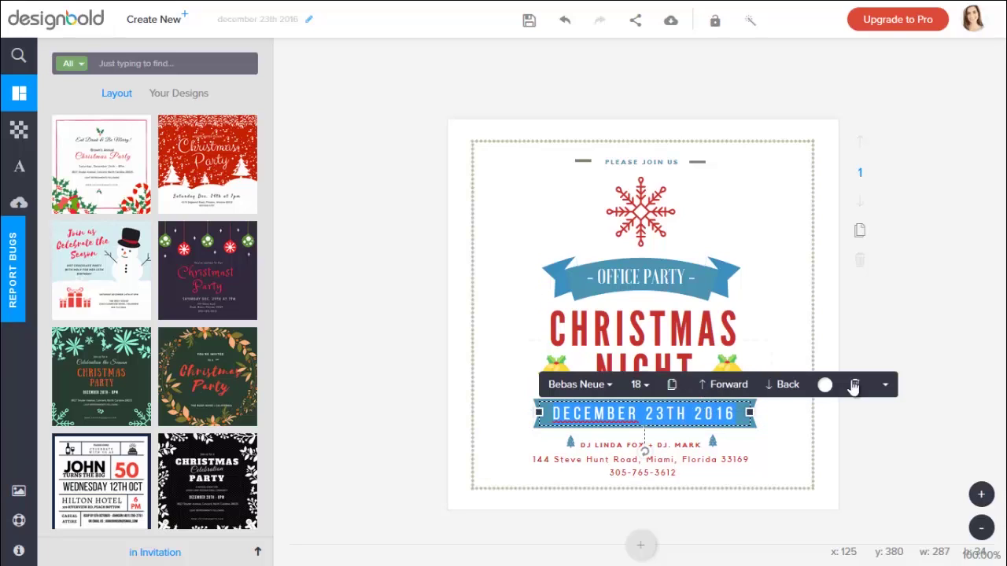
click(915, 440)
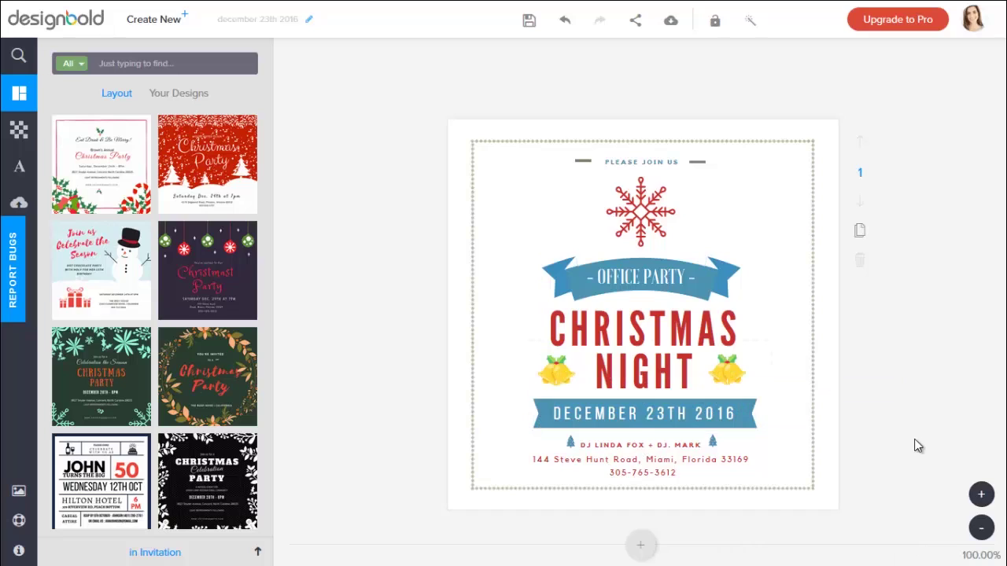
Replace the DJ names line with HAPPY NEW YEAR at font size 10.
double_click(639, 448)
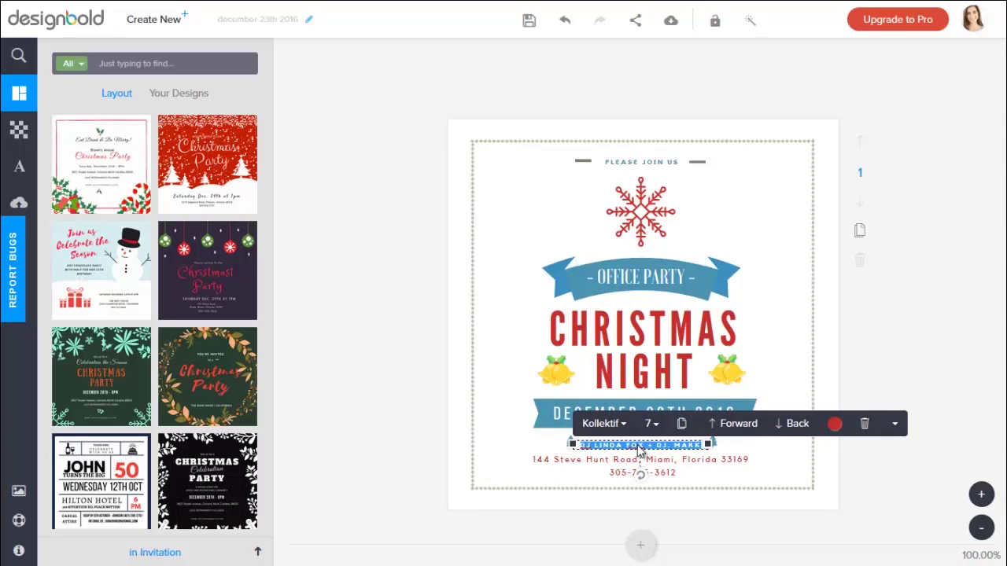
key(BackSpace)
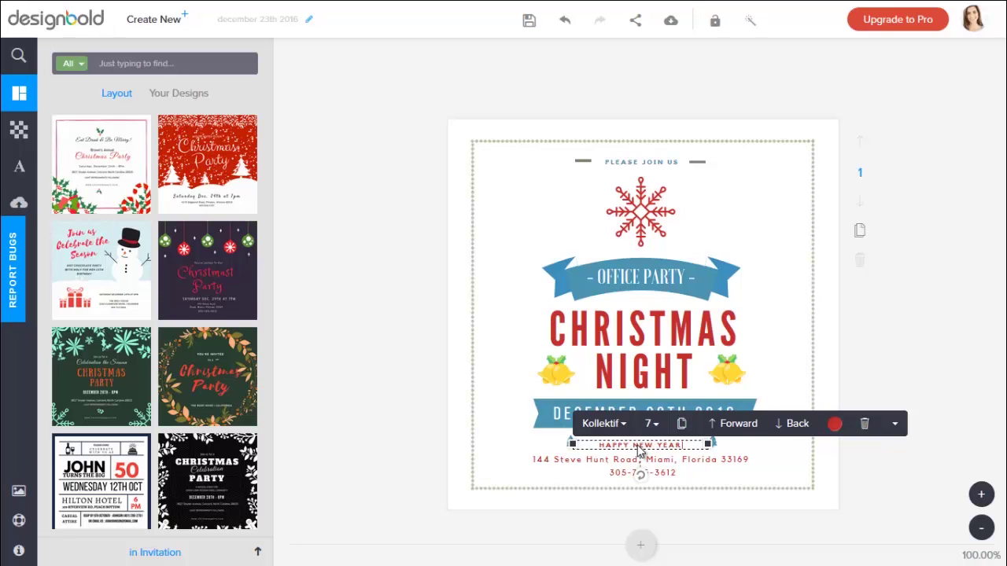
click(652, 424)
text(10)
key(Return)
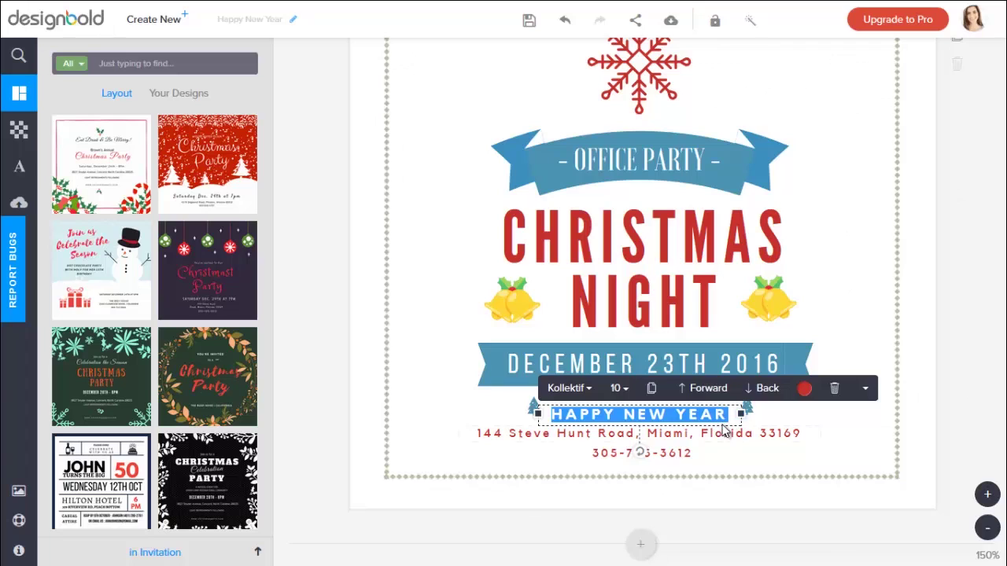
click(866, 440)
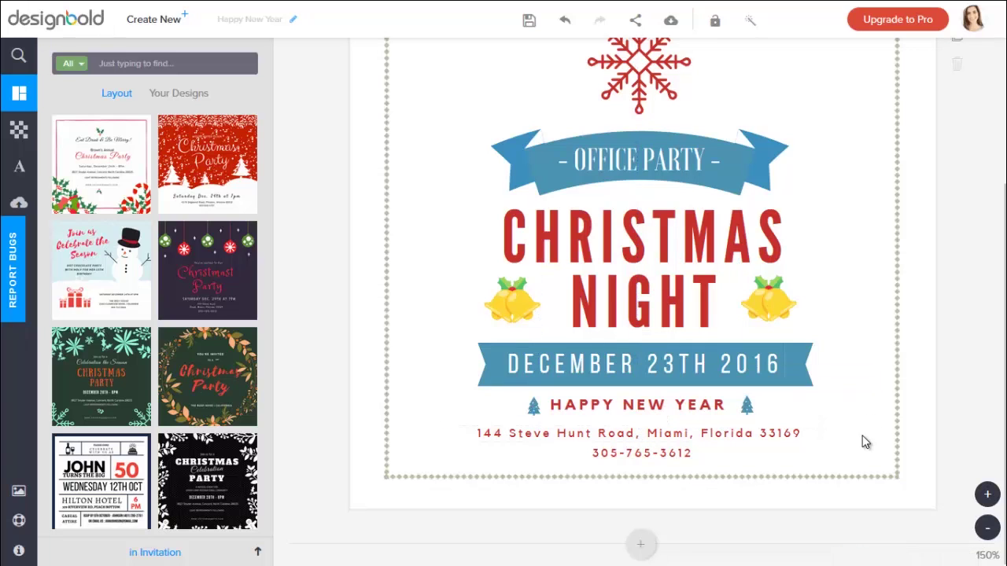
click(656, 454)
Delete the phone number line and replace the address with the office-tower venue's floor and street address.
click(755, 429)
click(619, 435)
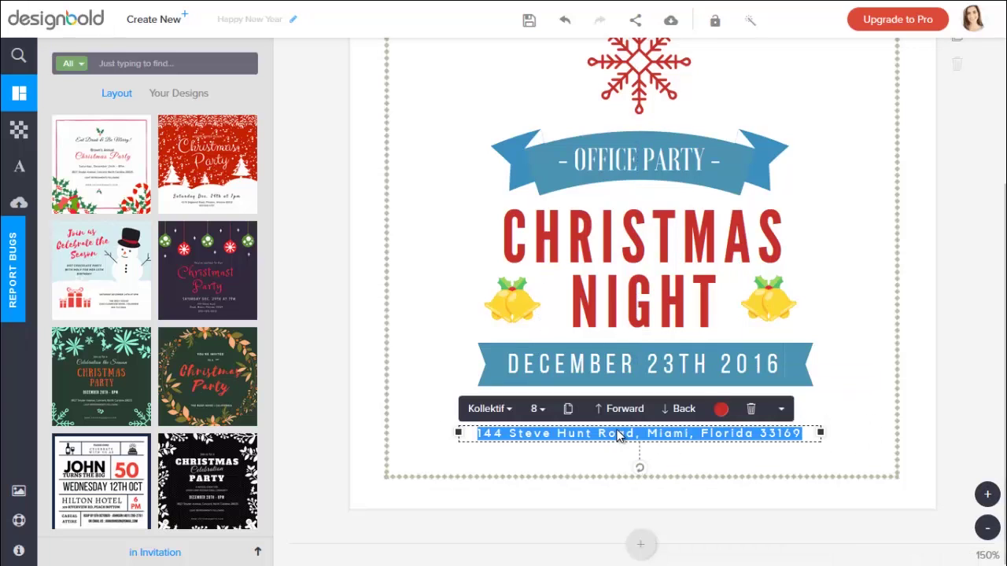
text(19th fl)
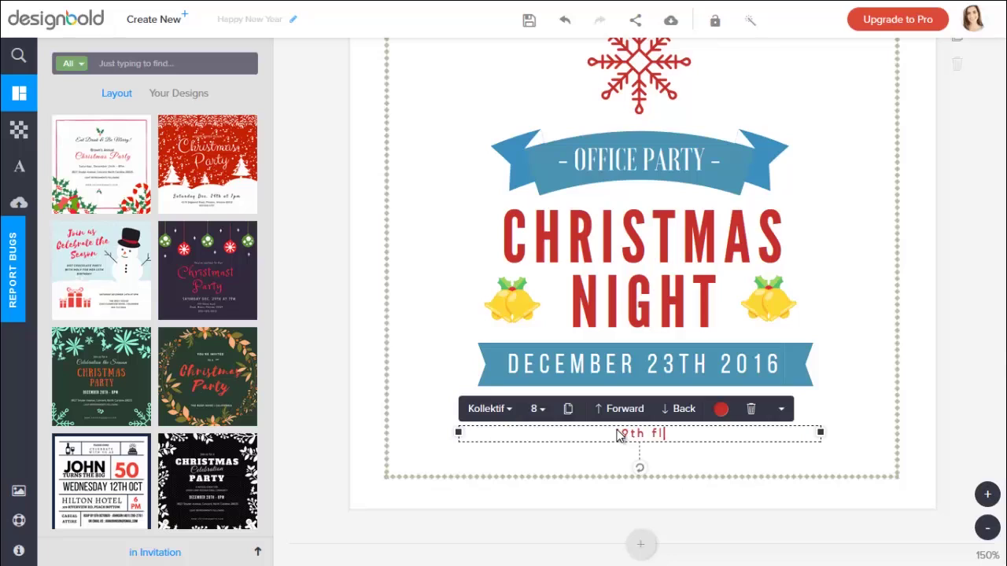
text(oor, SCMCC Tower, Hilton Street)
click(845, 381)
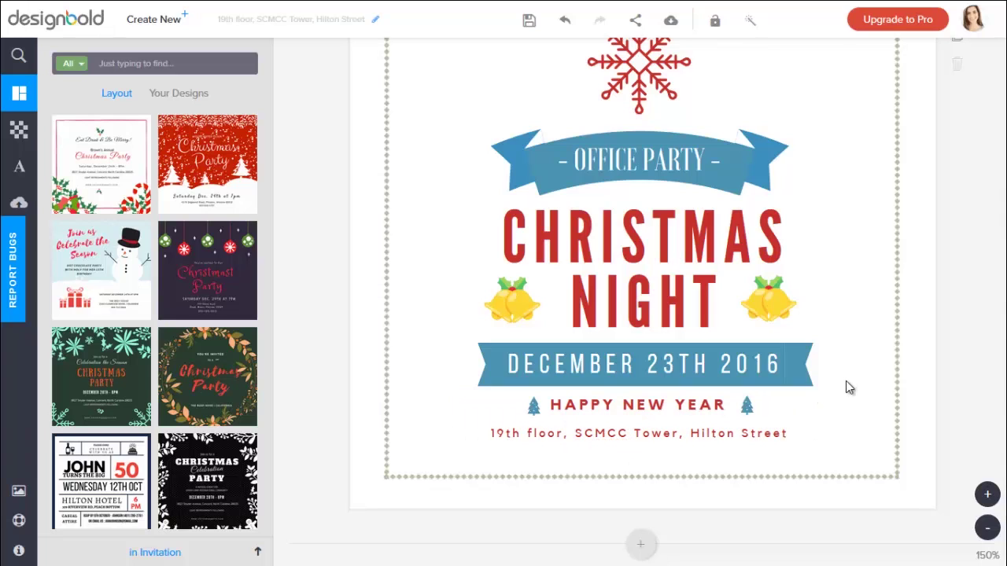
click(988, 528)
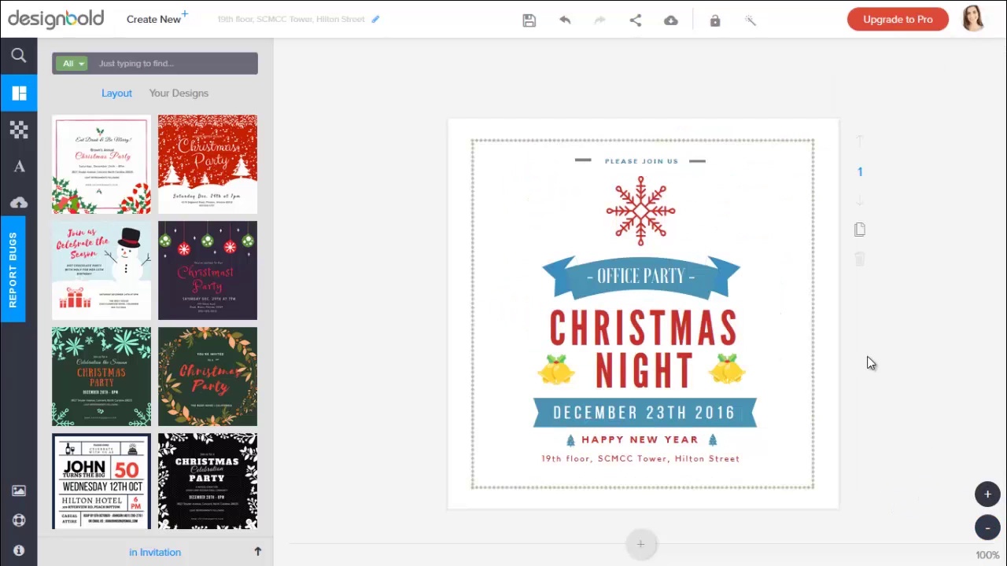
Turn the top OFFICE PARTY ribbon and the PLEASE JOIN US text green.
click(734, 275)
click(737, 239)
click(512, 399)
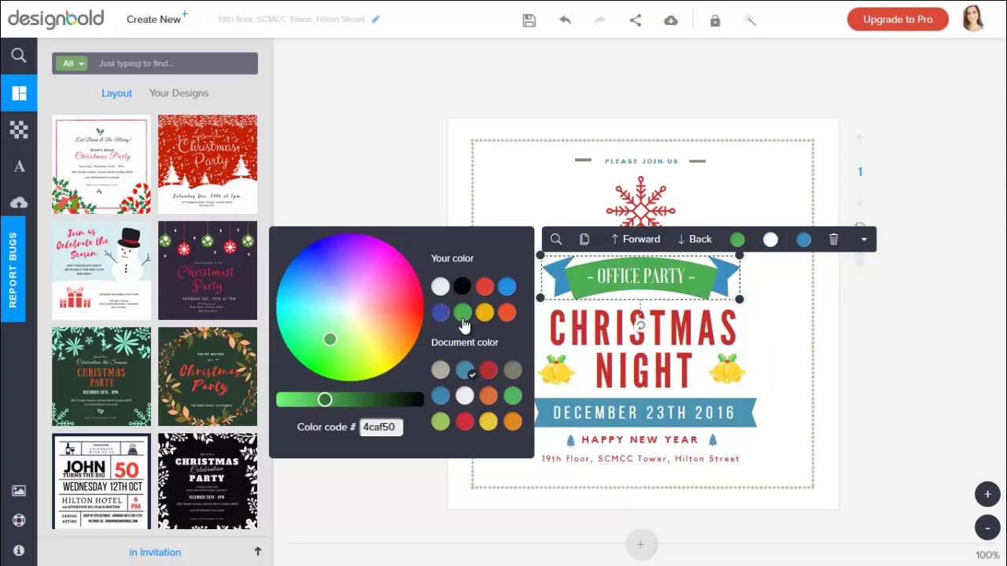
click(775, 411)
click(642, 161)
click(835, 139)
click(472, 299)
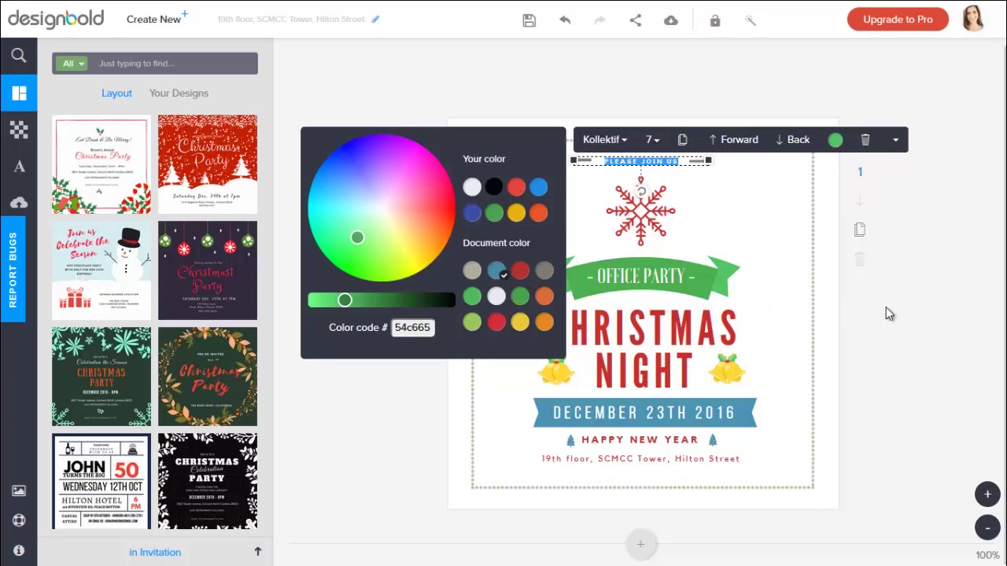
Recolour the date banner to the green 54c665.
click(760, 427)
click(748, 413)
click(761, 382)
click(456, 332)
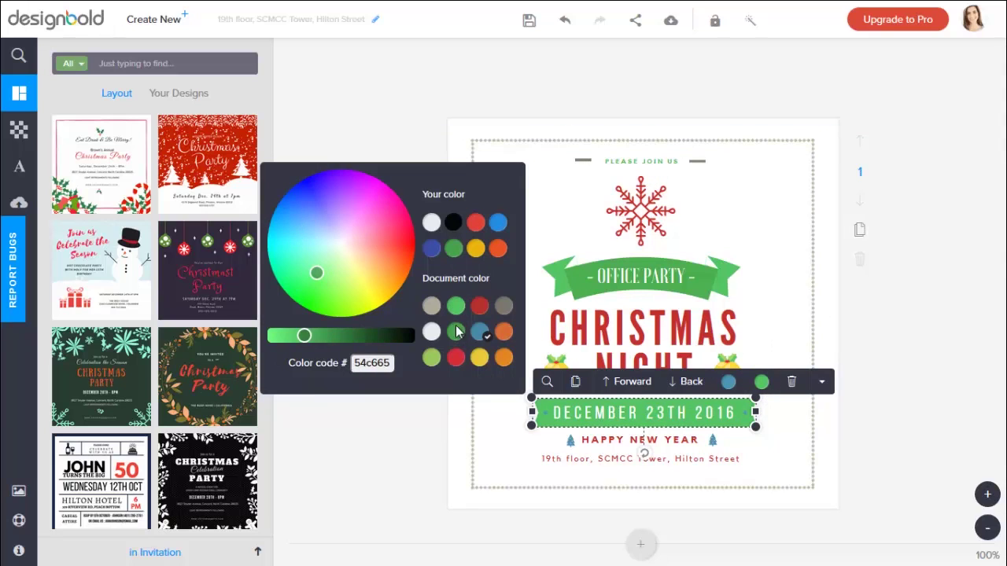
click(712, 440)
click(755, 427)
click(763, 445)
click(748, 413)
click(728, 381)
click(512, 472)
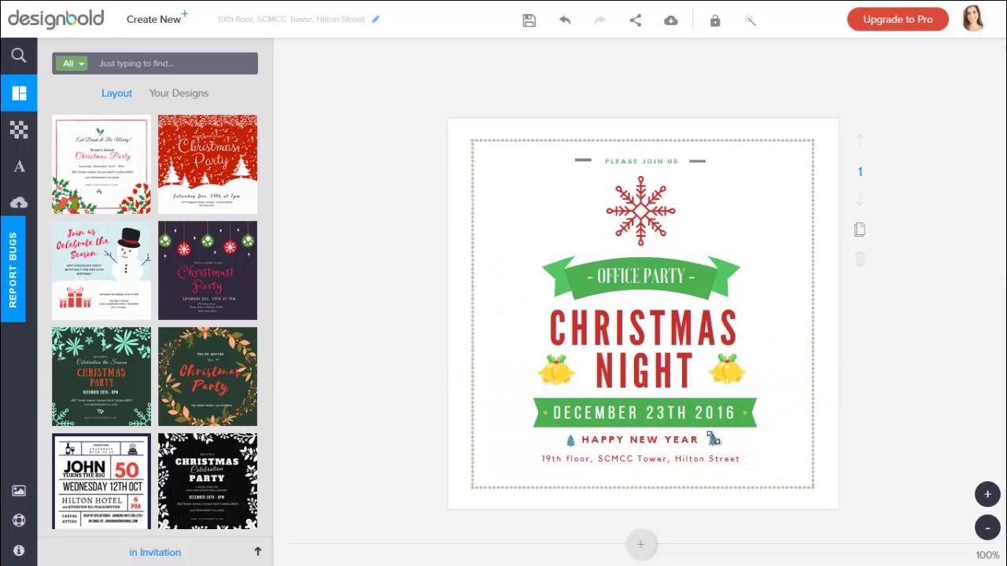
Make the small tree icons beside HAPPY NEW YEAR green.
click(713, 439)
click(908, 417)
click(570, 440)
click(827, 418)
click(490, 343)
click(901, 483)
Delete both pairs of golden bells beside NIGHT and the red snowflake at the top.
click(729, 376)
key(Delete)
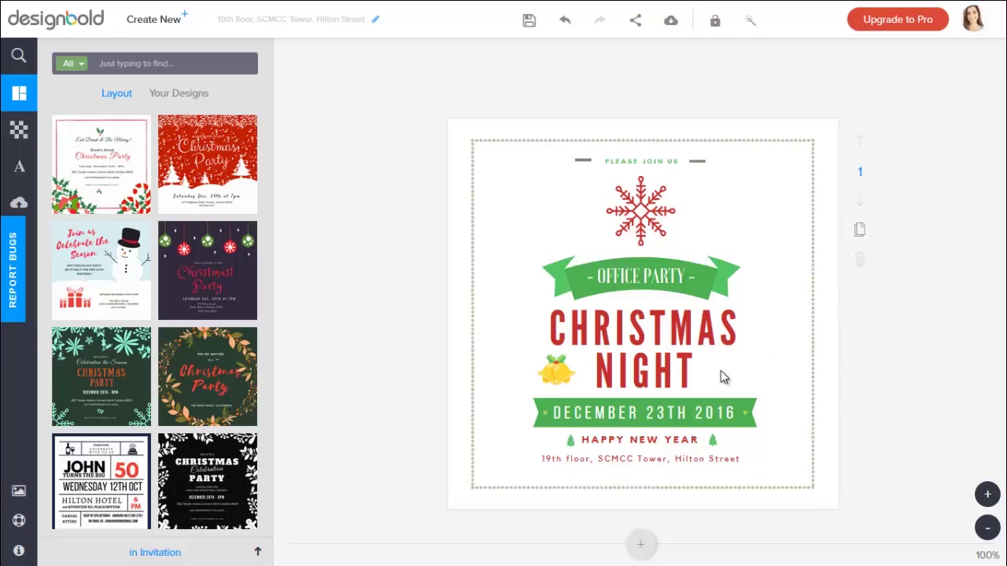
click(568, 385)
key(Delete)
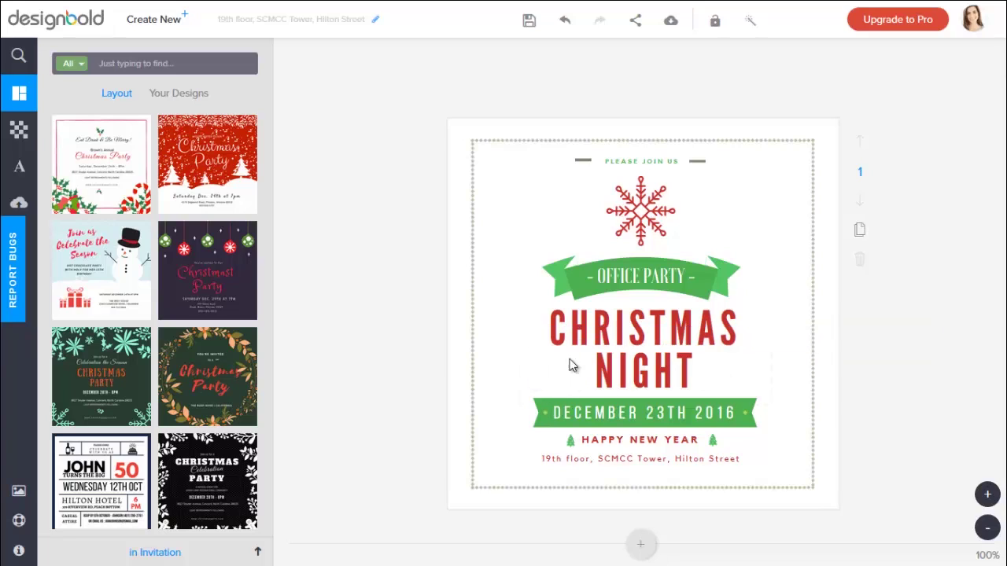
click(665, 220)
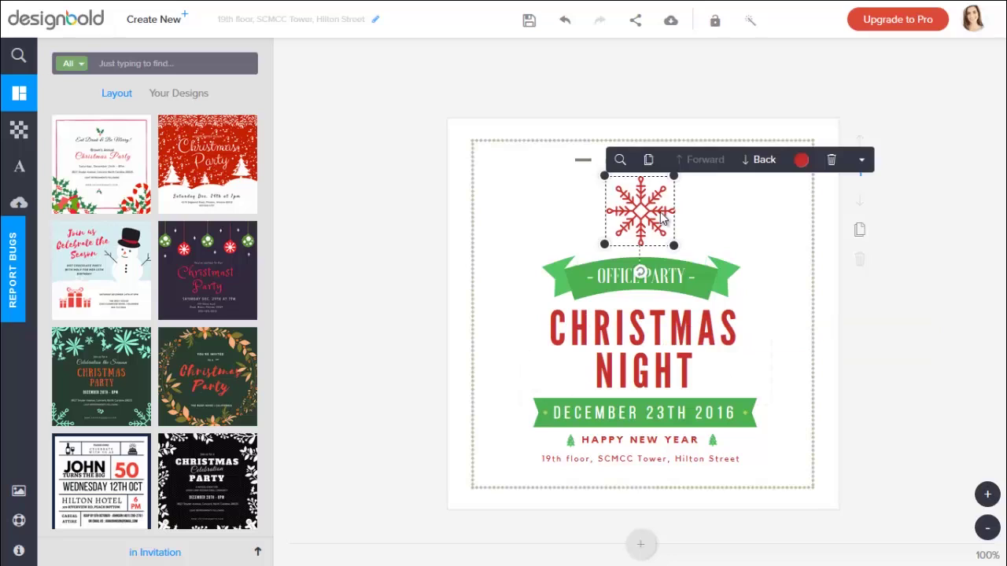
key(Delete)
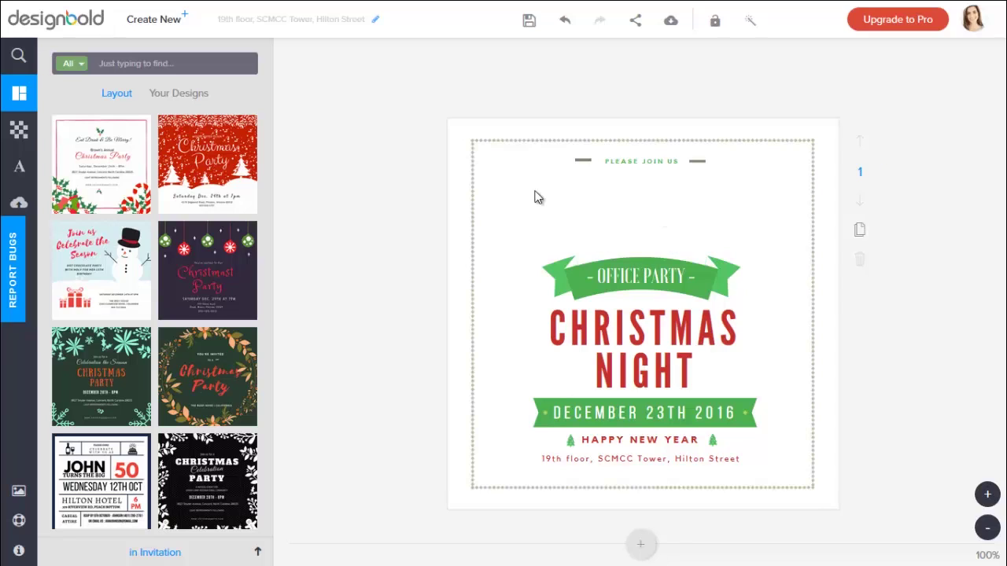
Filter element search to Vector graphics and browse the Holidays collection's stockings, ornaments and candy canes.
click(69, 64)
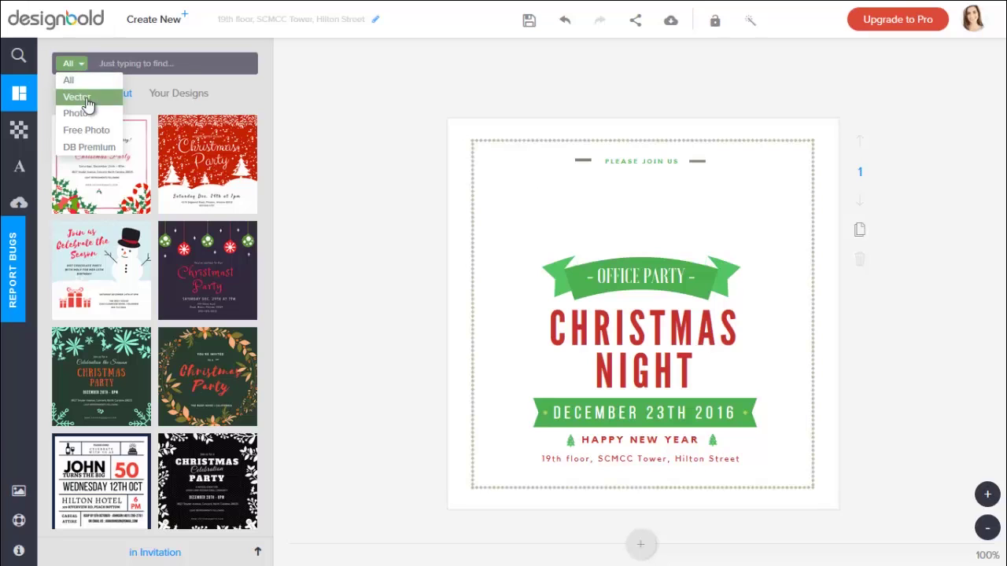
click(77, 97)
click(80, 105)
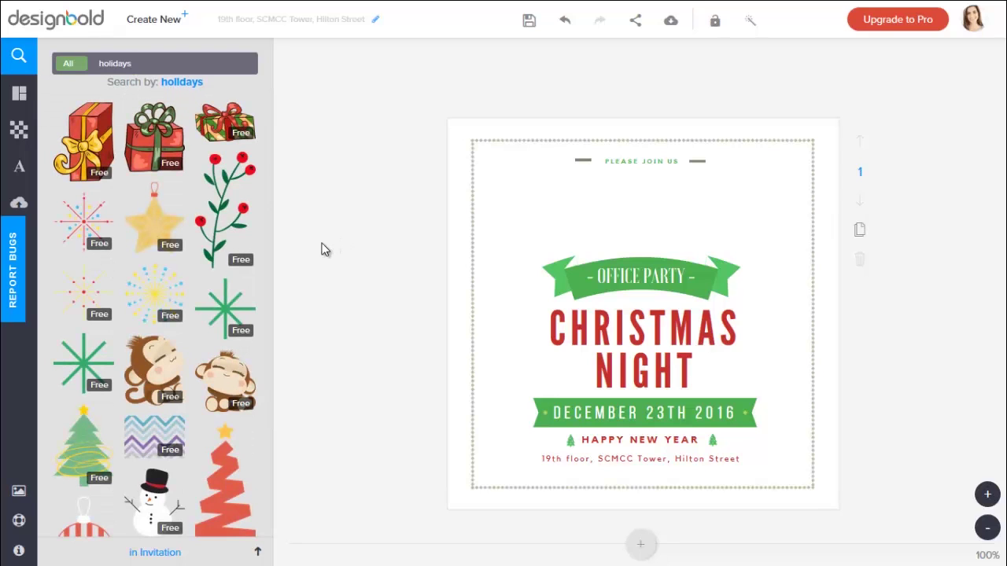
scroll(203, 268, down, 5)
scroll(203, 268, down, 10)
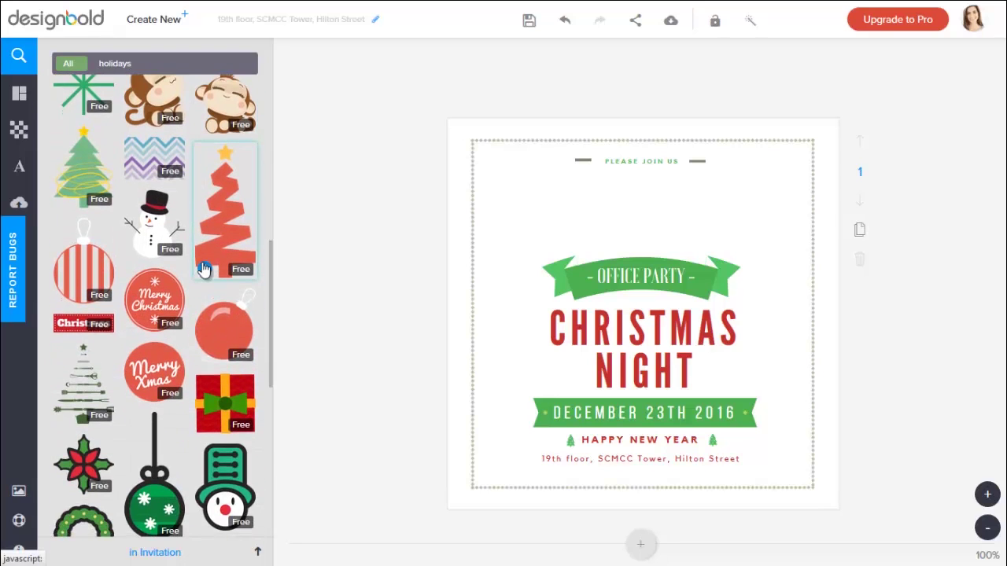
scroll(202, 265, down, 5)
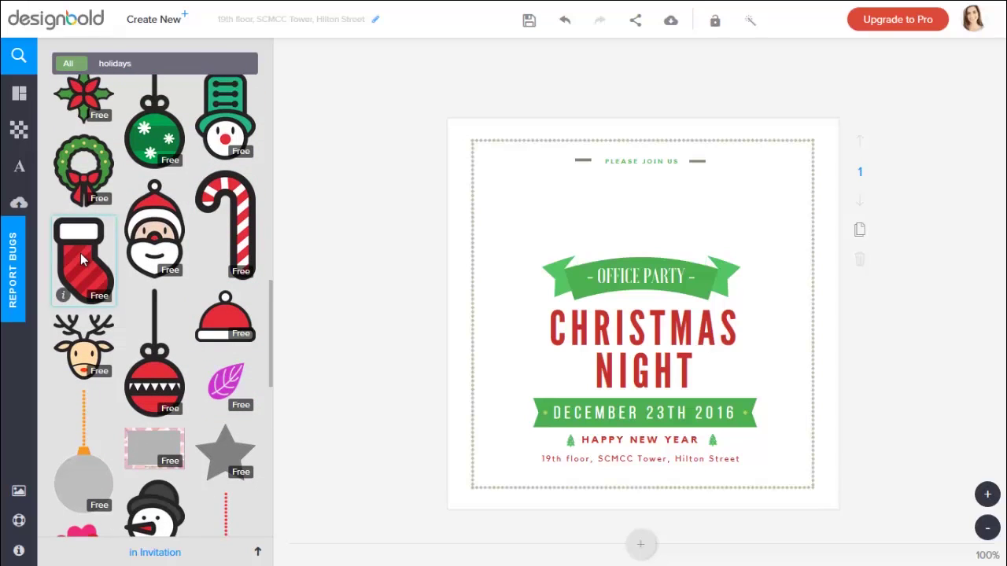
Add the red striped stocking above the OFFICE PARTY ribbon and resize it smaller.
click(80, 253)
drag(645, 322, 646, 237)
drag(681, 271, 662, 262)
drag(605, 192, 621, 205)
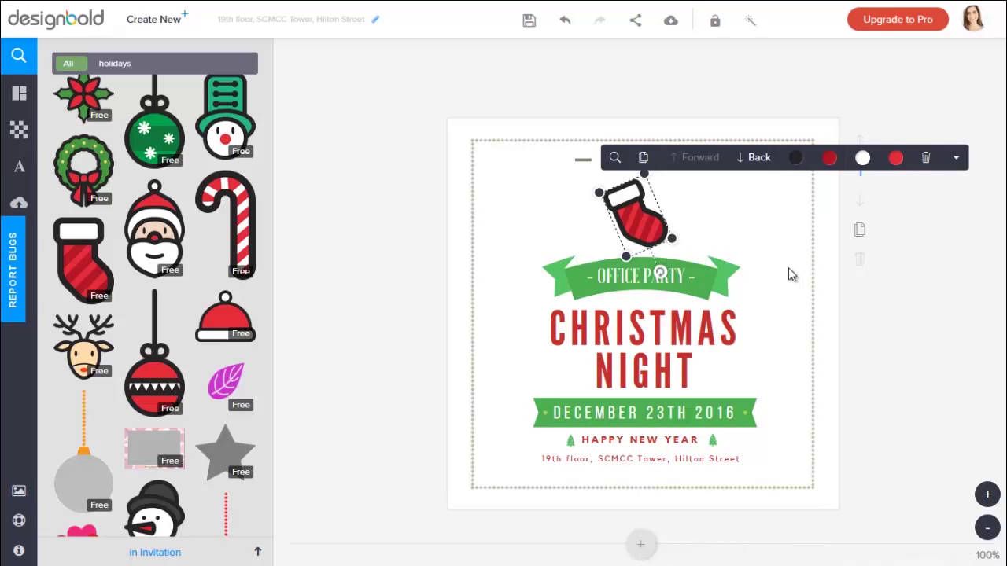
Lower the stocking's Transparency slightly so it appears a little see-through.
click(956, 157)
drag(985, 220, 980, 220)
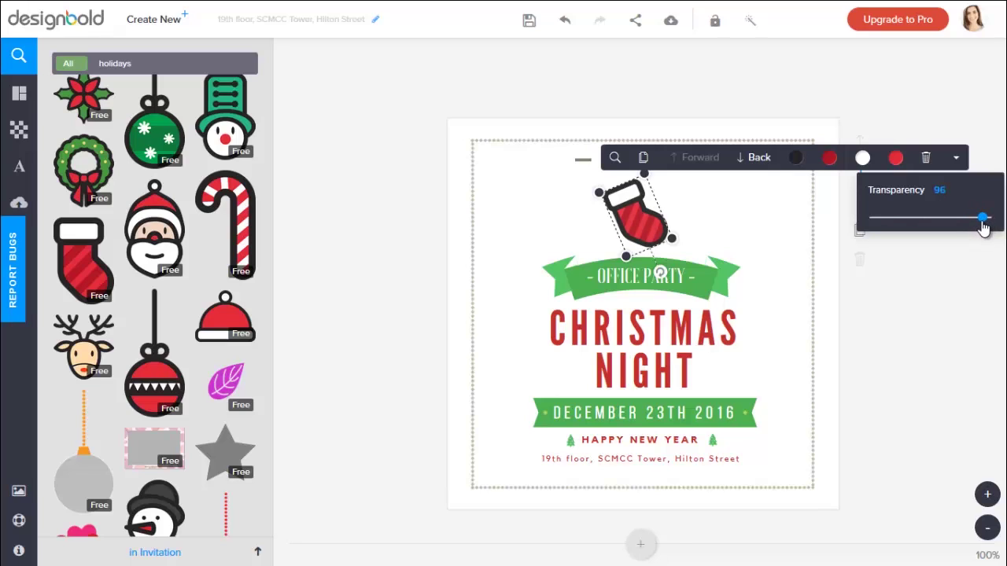
click(912, 311)
scroll(143, 248, up, 1)
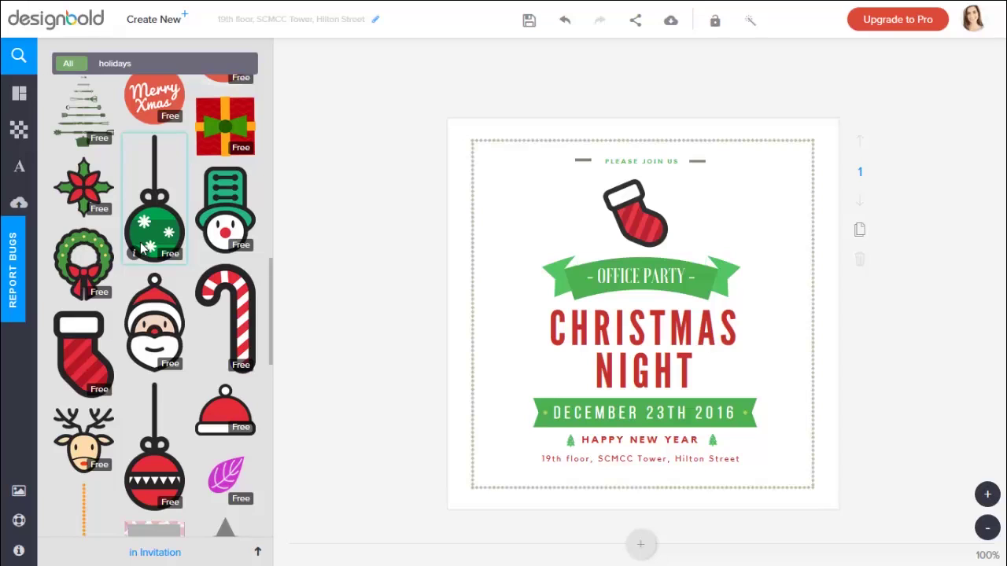
Place the green ornament in the top-right corner, shrunk and made slightly transparent.
click(143, 248)
drag(653, 358, 754, 230)
click(969, 126)
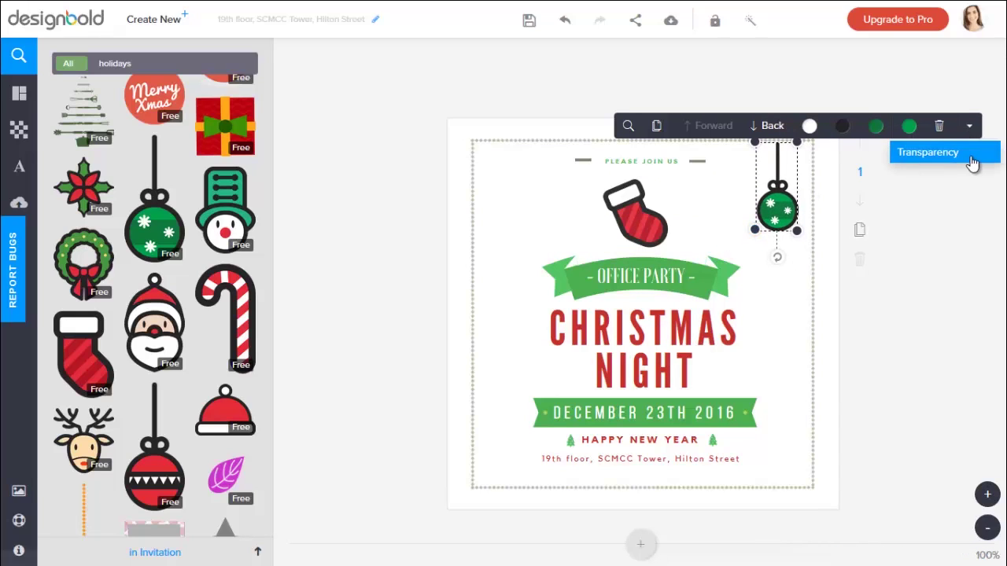
click(972, 154)
drag(982, 186, 986, 190)
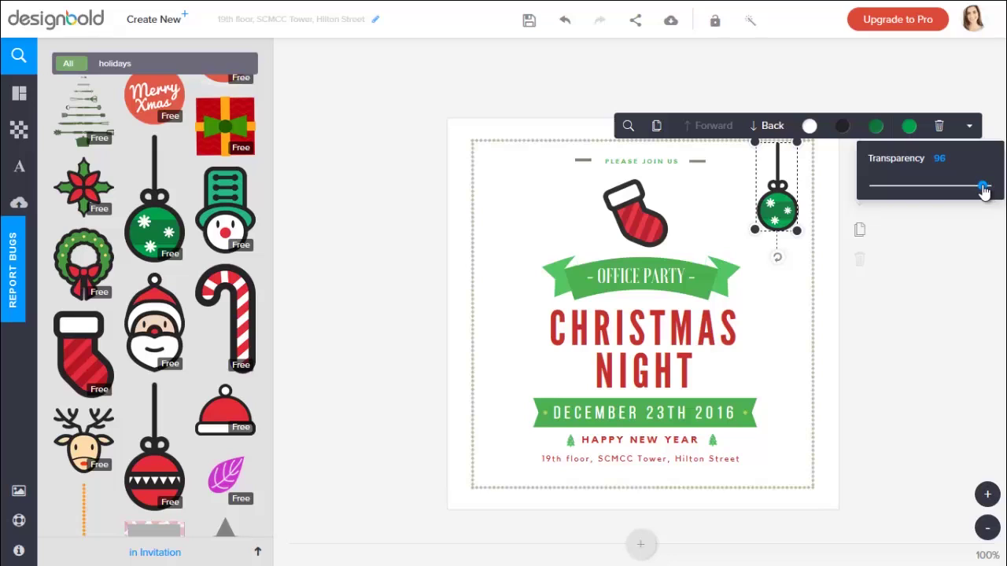
Hang the red ornament beside the green one in the top-right corner.
click(967, 227)
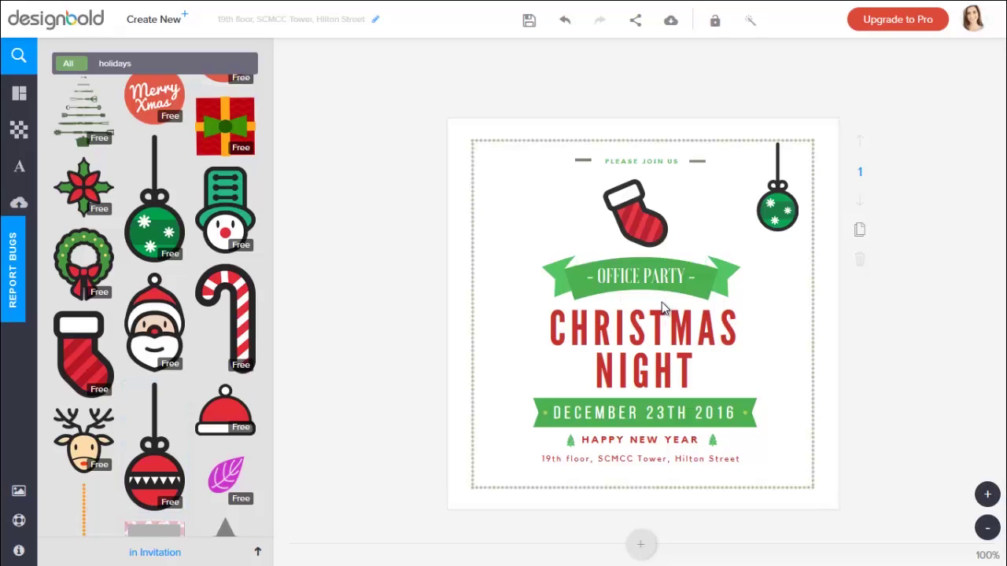
drag(664, 322, 748, 212)
click(778, 277)
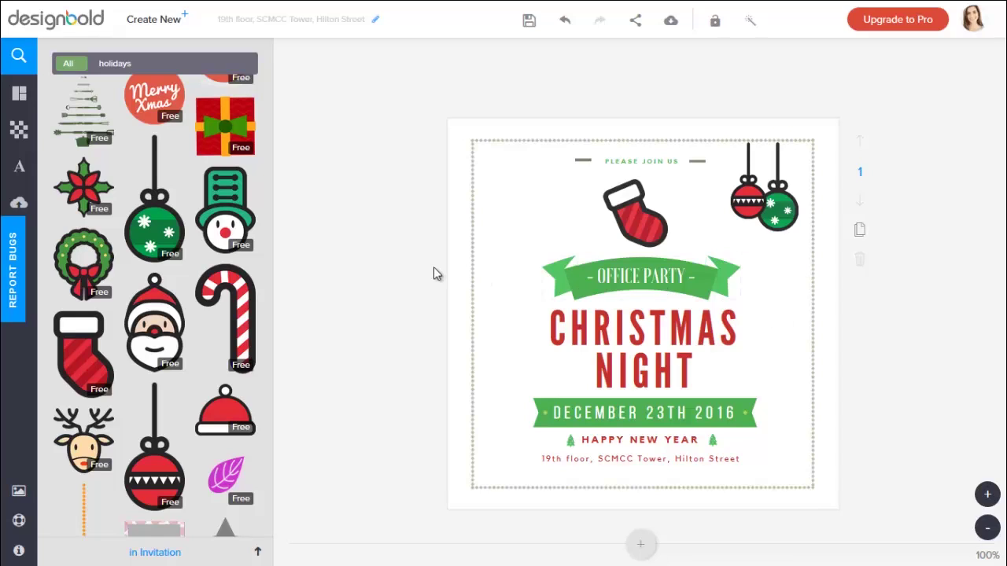
scroll(210, 269, down, 3)
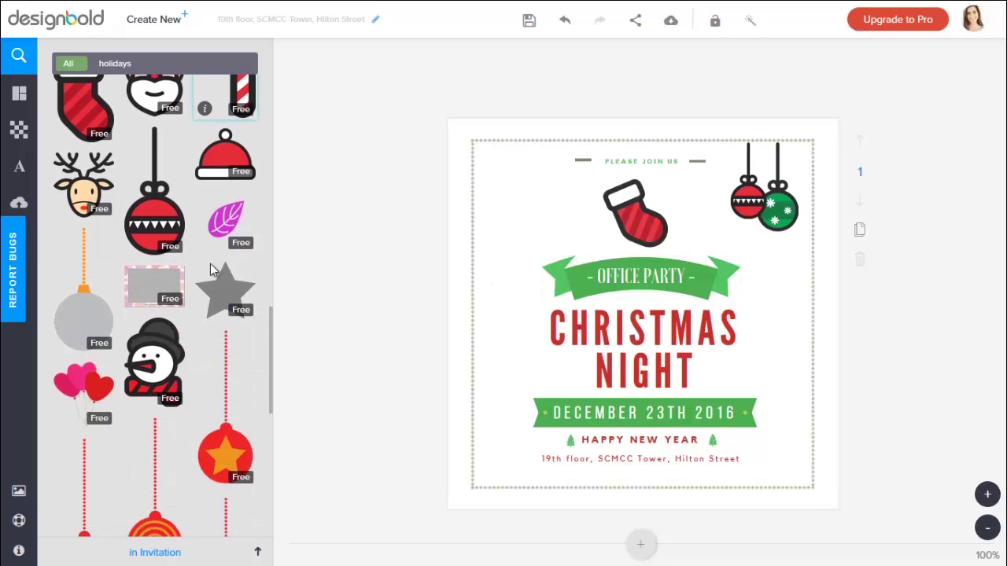
scroll(210, 270, down, 1)
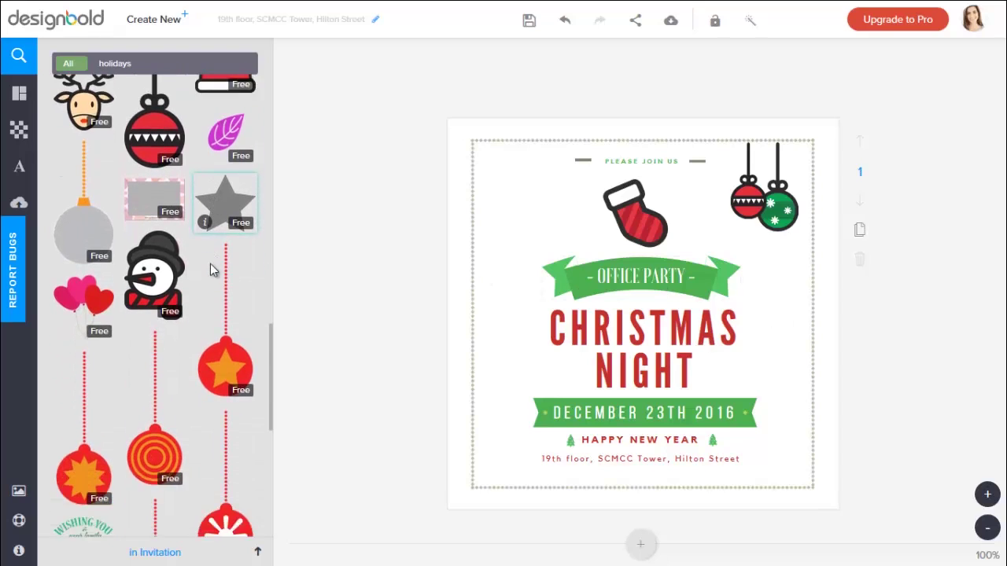
scroll(211, 269, down, 3)
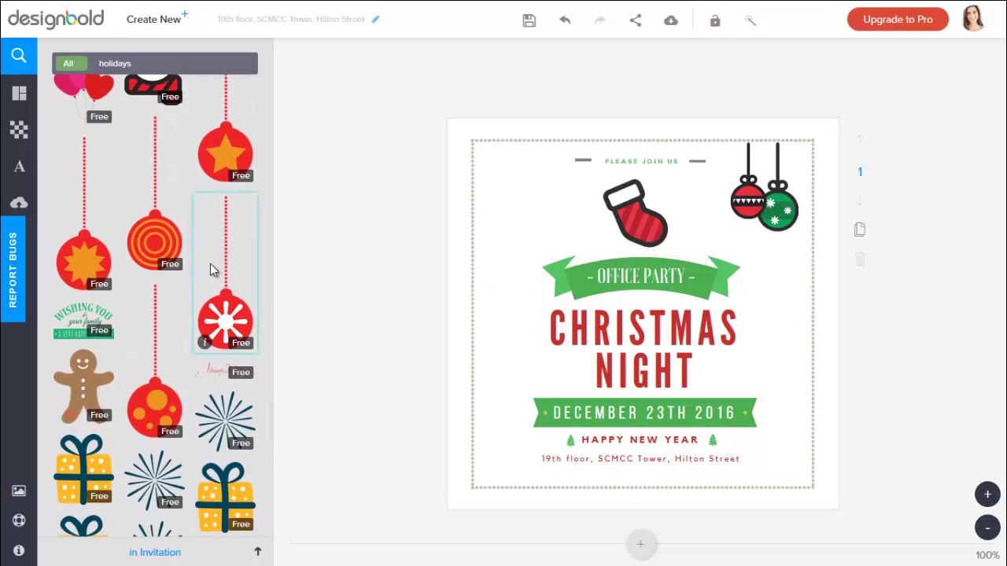
scroll(210, 269, up, 11)
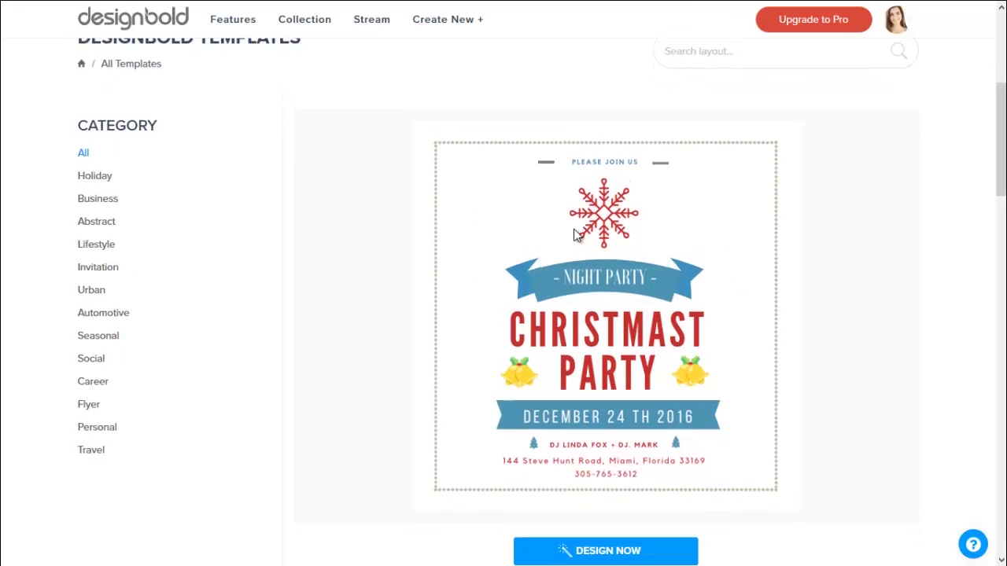
scroll(574, 229, down, 1)
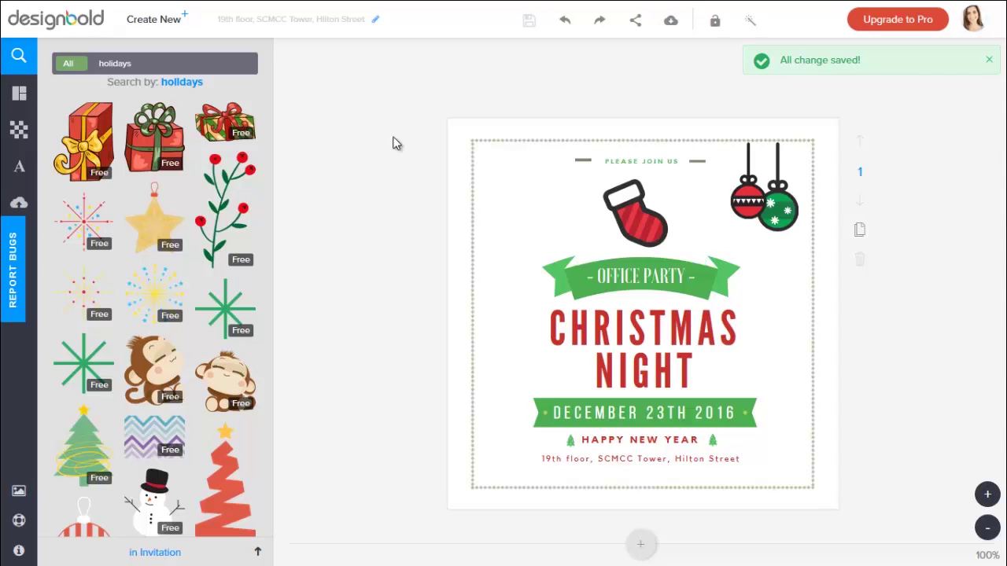
Name the download 'Office Party Invitation Card', keep PNG file type, and save to computer.
click(674, 24)
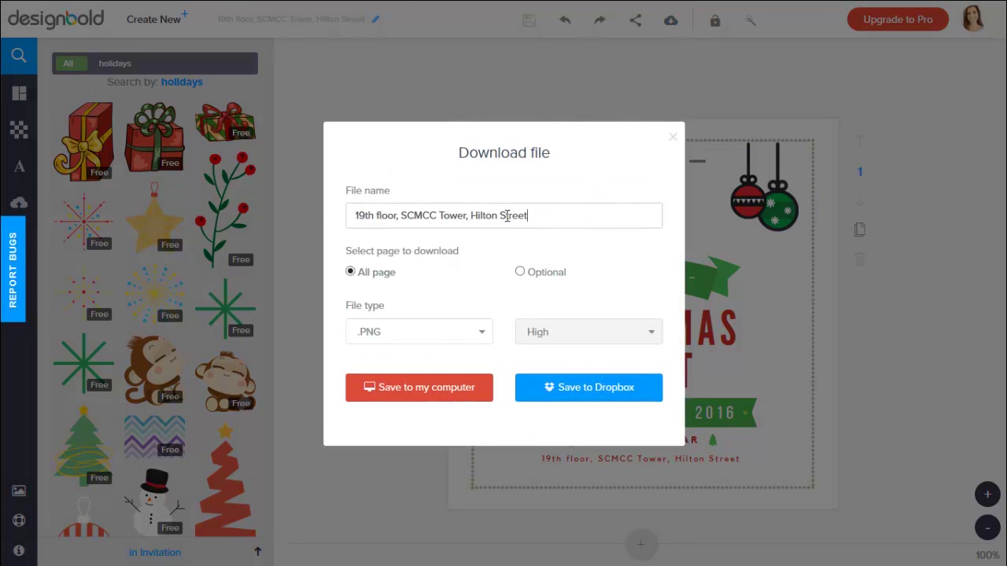
key(ctrl+a)
text(Of)
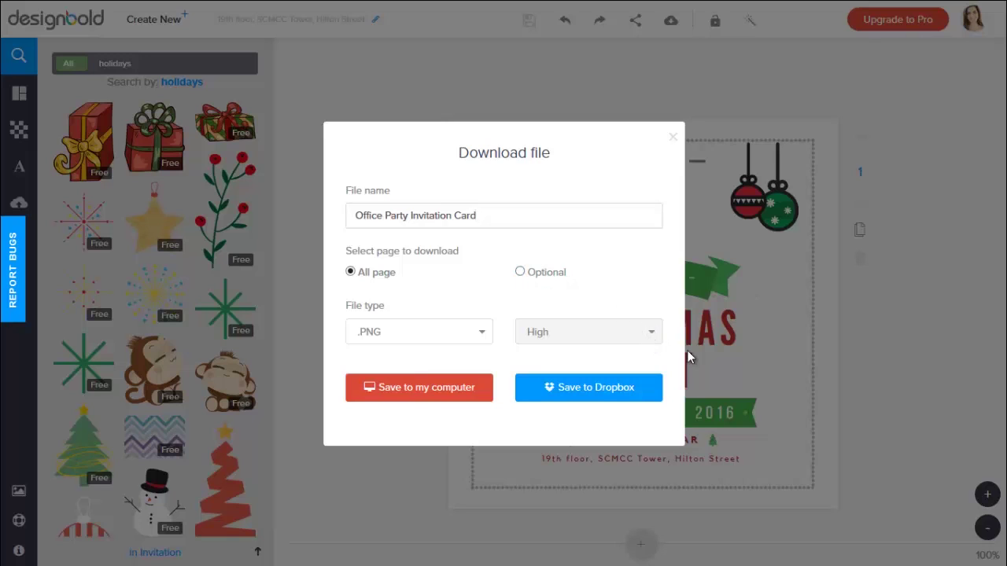
click(483, 340)
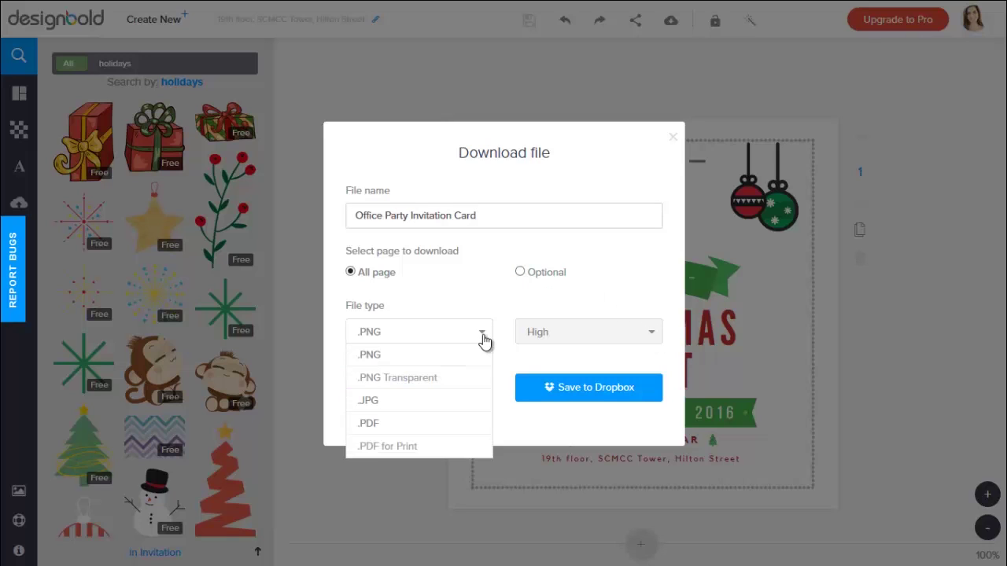
click(483, 340)
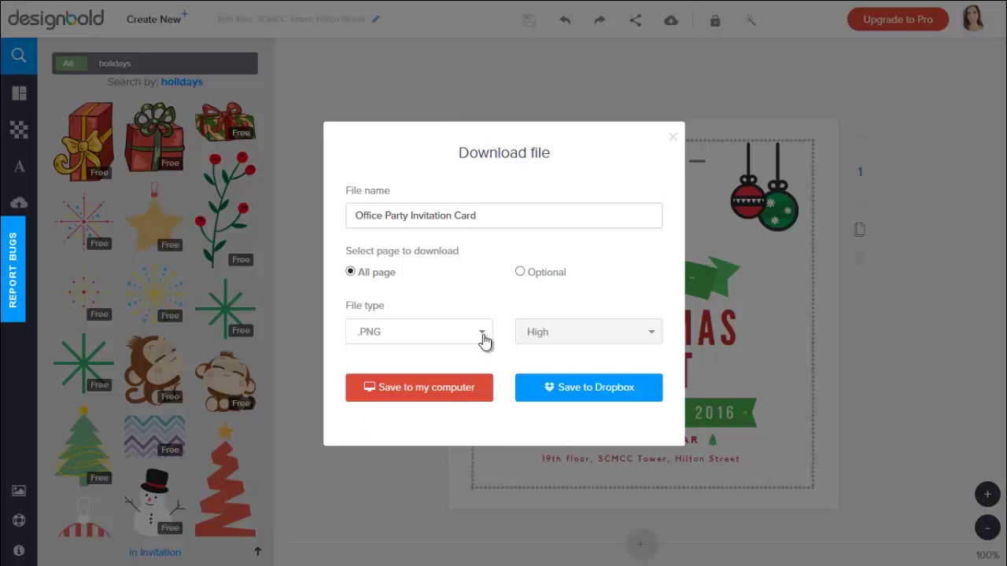
click(460, 389)
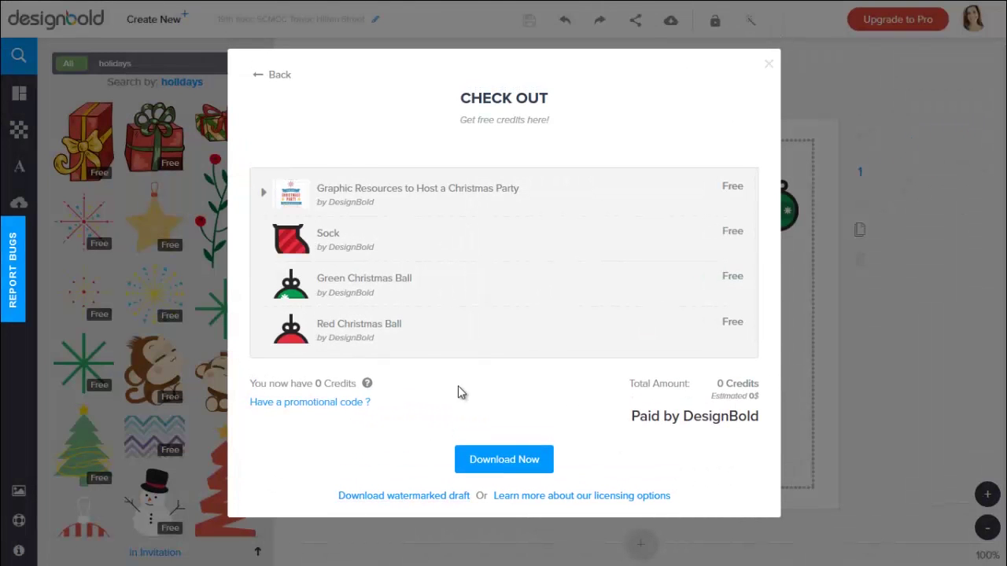
Download the invitation and save Office Party Invitation Card.png to the computer.
click(523, 460)
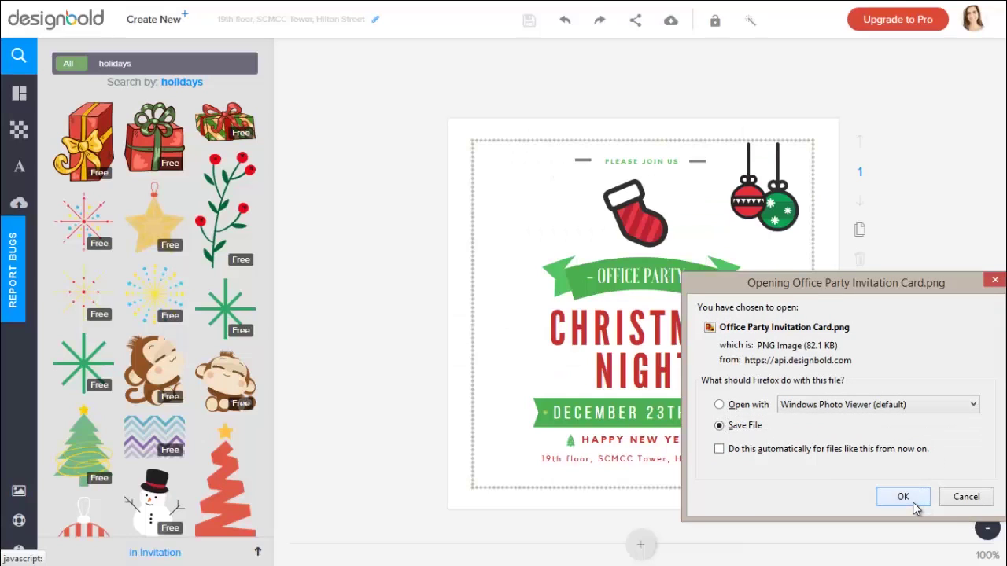
click(913, 502)
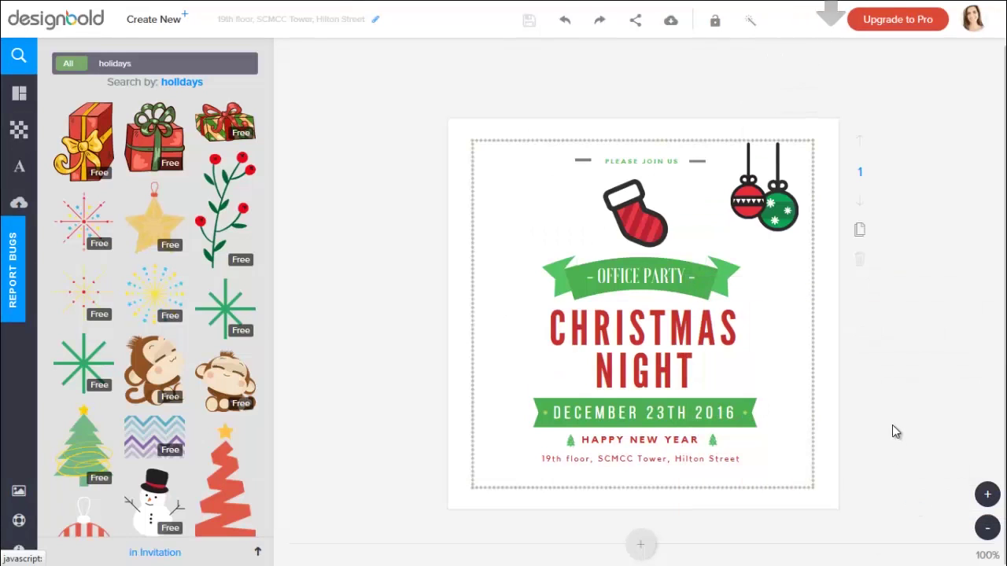